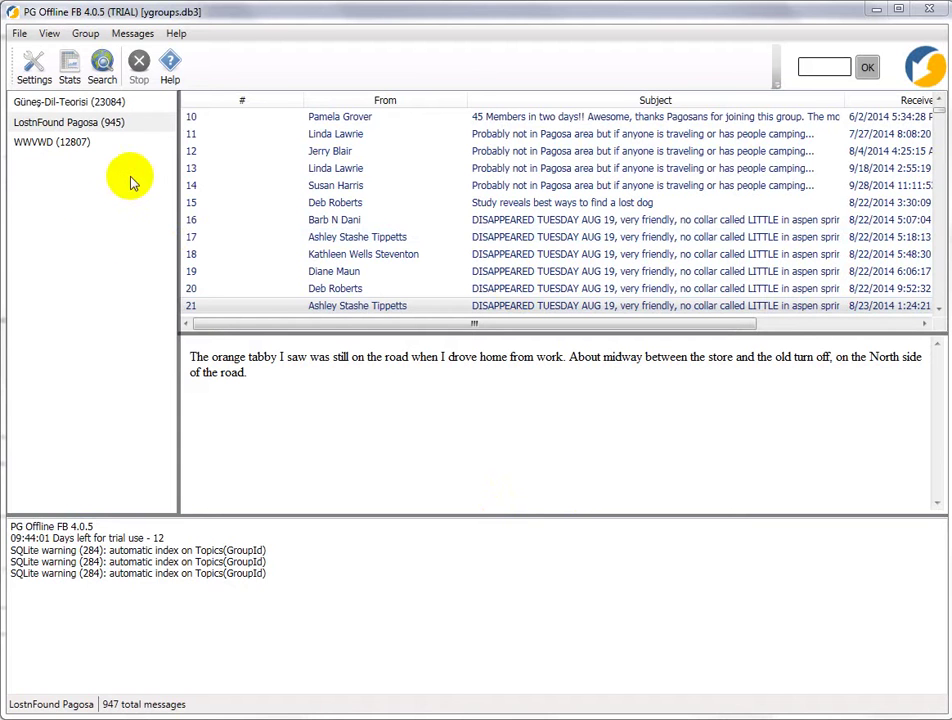
- Move the group-panel splitter left and the log-pane splitter down to widen the list and enlarge the preview
{"action": "left_click_drag", "start_coordinate": [178, 203], "coordinate": [138, 206]}
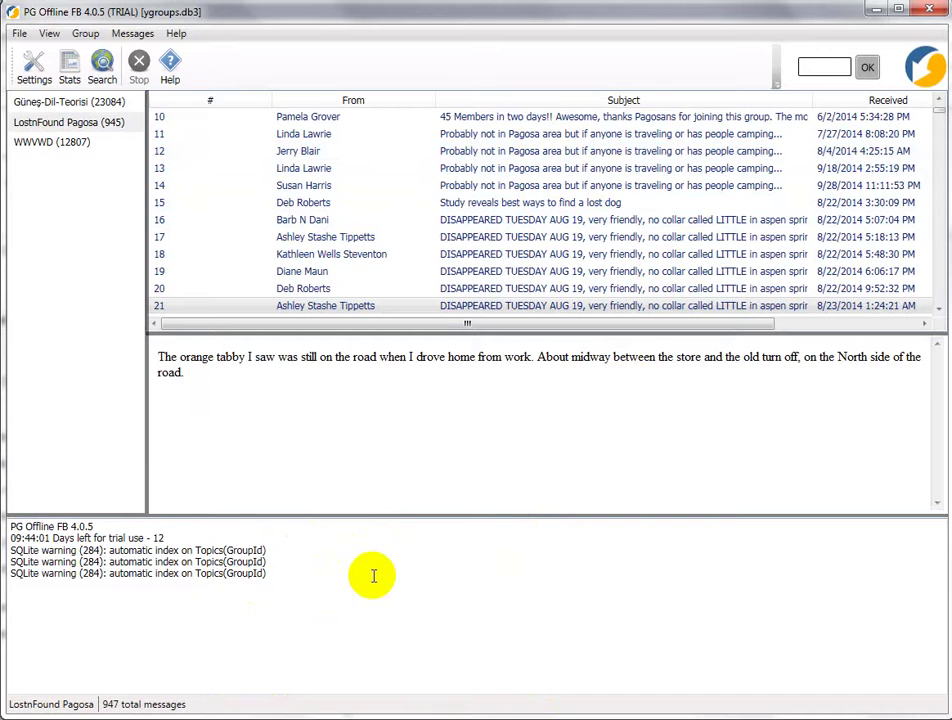
{"action": "left_click_drag", "start_coordinate": [406, 515], "coordinate": [431, 626]}
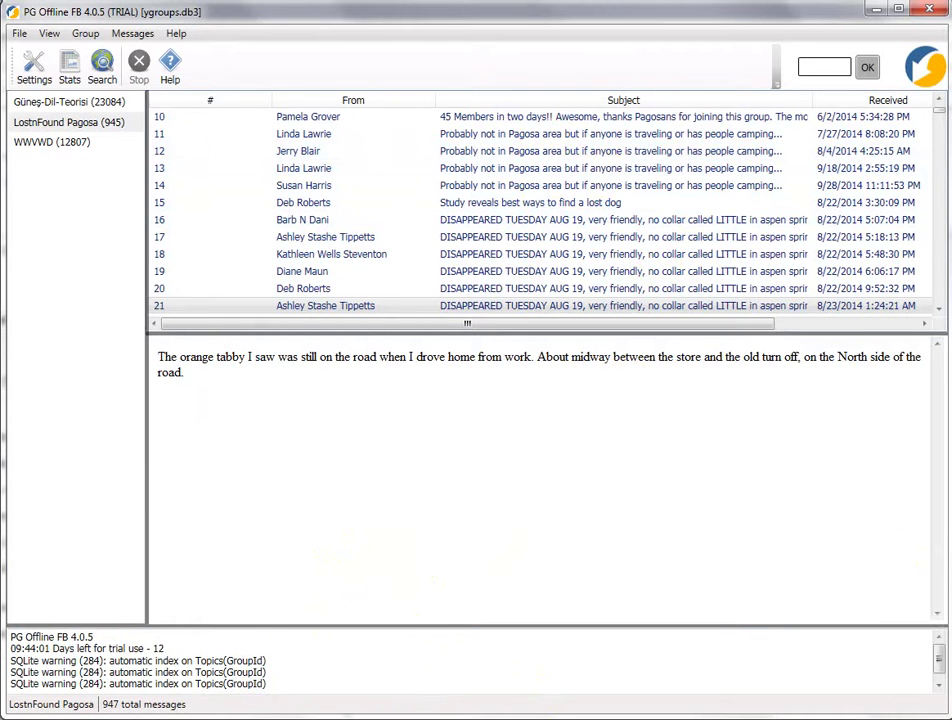
{"action": "mouse_move", "coordinate": [940, 117]}
{"action": "left_mouse_down"}
{"action": "mouse_move", "coordinate": [931, 159]}
{"action": "mouse_move", "coordinate": [938, 105]}
{"action": "left_mouse_up"}
- Read the 'LOVE this forum' message and message 4's picture, then step through messages 11 to 14
{"action": "left_click", "coordinate": [771, 122]}
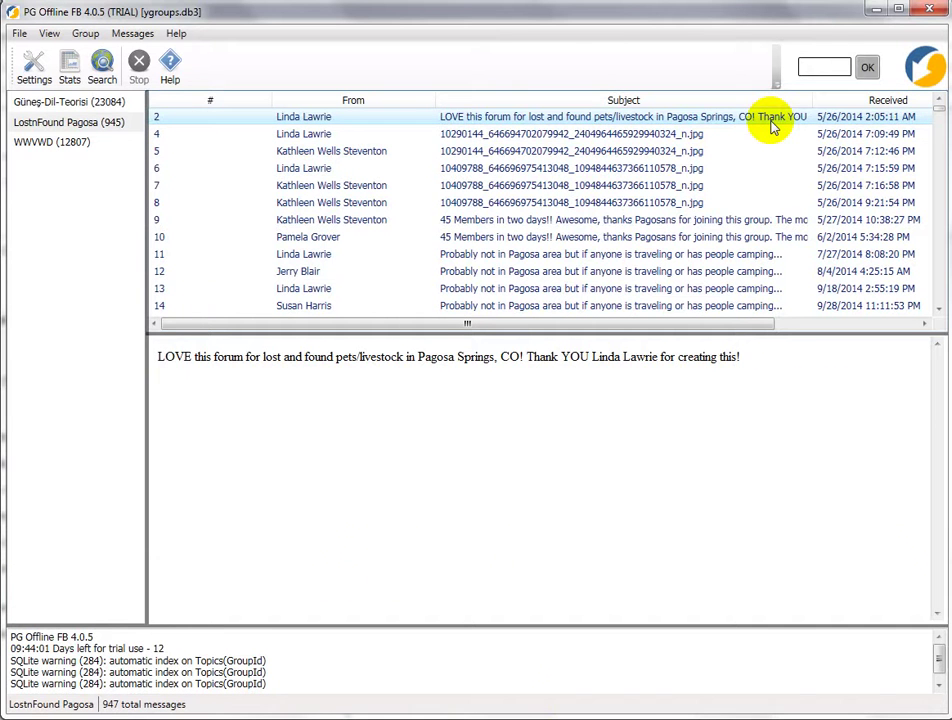
{"action": "left_click", "coordinate": [700, 133]}
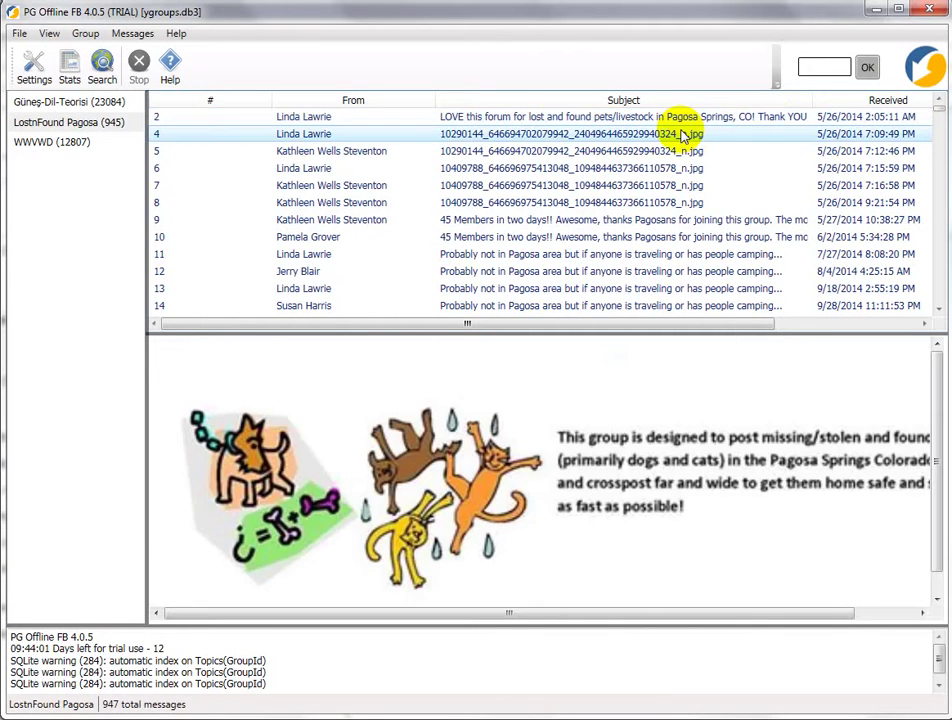
{"action": "key", "text": "Down"}
{"action": "key", "text": "Down"}
{"action": "key", "text": "Down"}
{"action": "key", "text": "Down"}
{"action": "key", "text": "Down"}
{"action": "key", "text": "Down"}
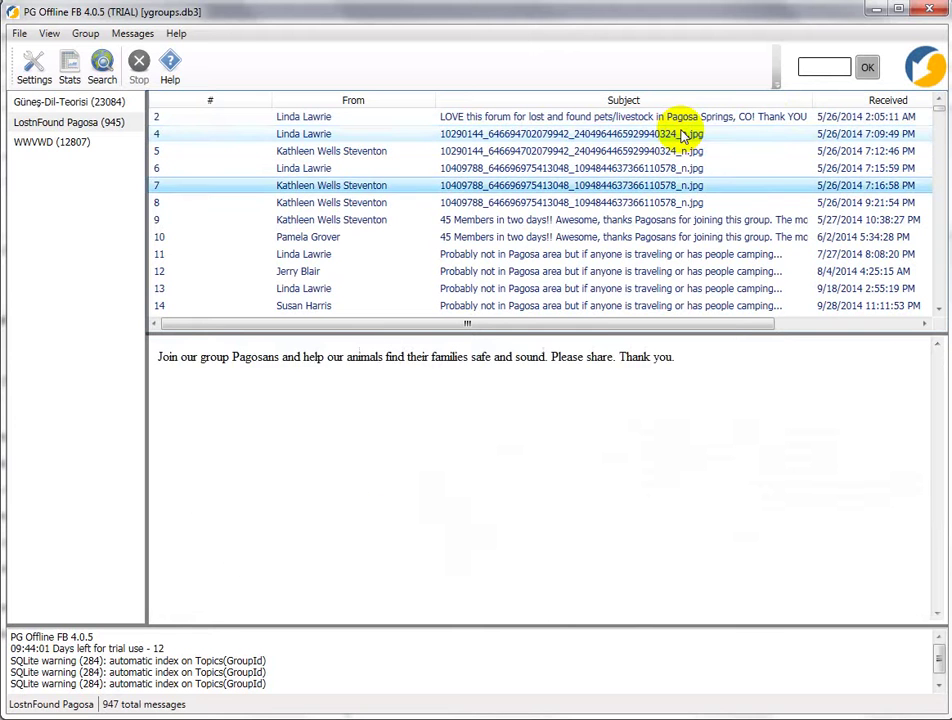
{"action": "key", "text": "Down"}
{"action": "key", "text": "Down"}
{"action": "key", "text": "Down"}
{"action": "key", "text": "Down"}
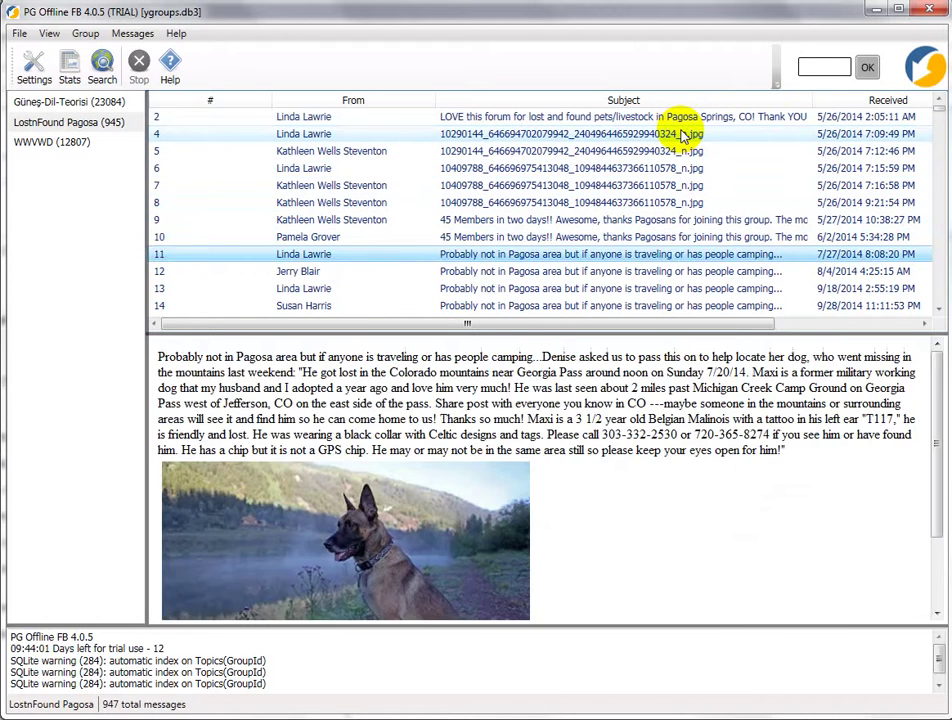
{"action": "key", "text": "Down"}
{"action": "key", "text": "Down"}
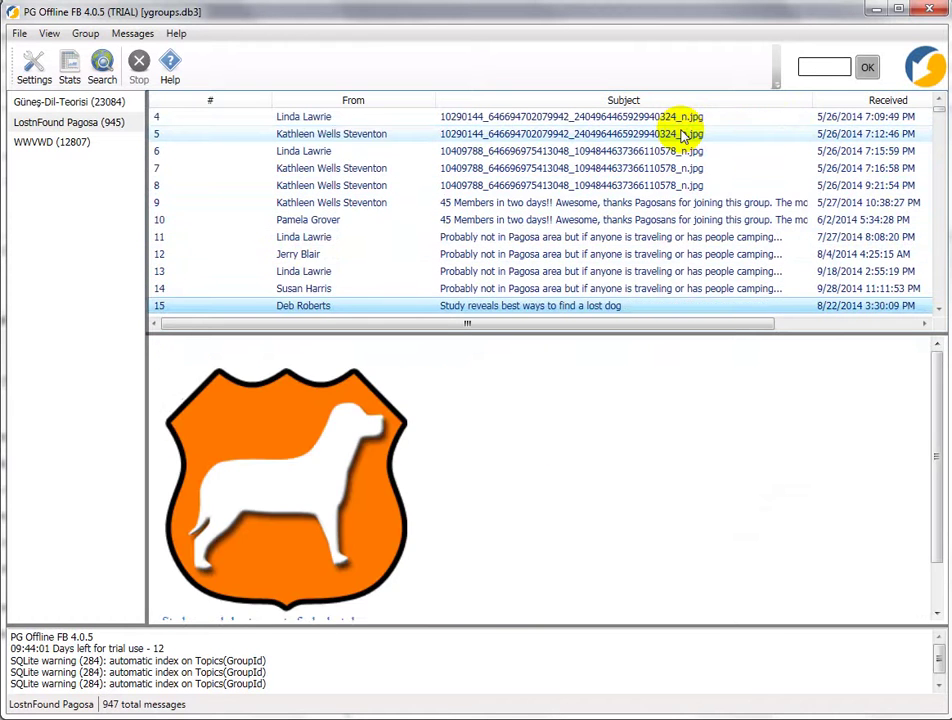
- Sort the LostnFound Pagosa message list by sender, then by subject
{"action": "left_click", "coordinate": [389, 100]}
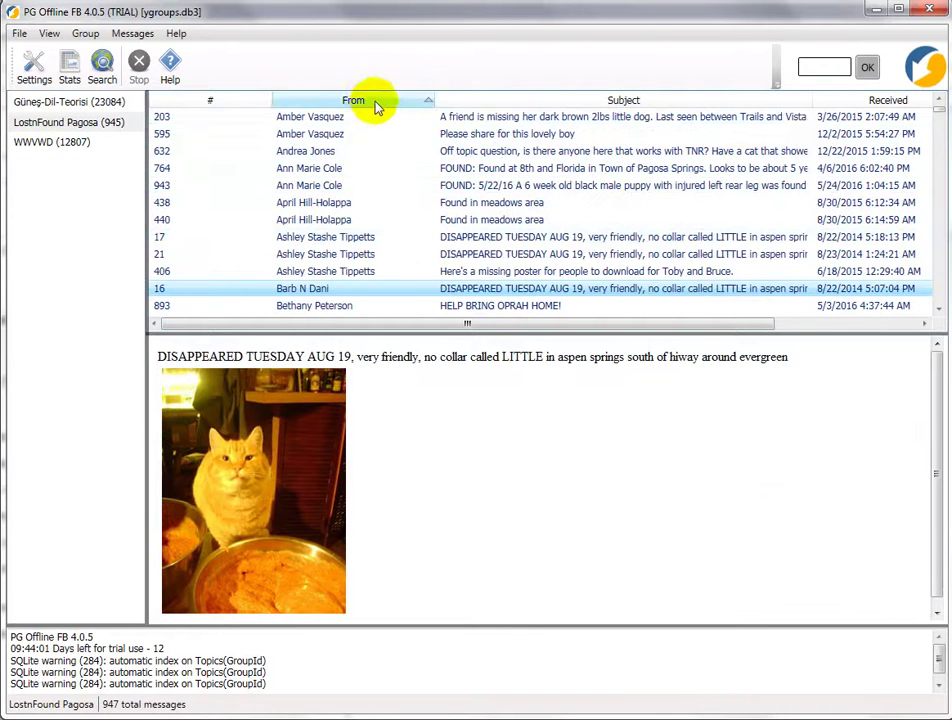
{"action": "left_click", "coordinate": [647, 100]}
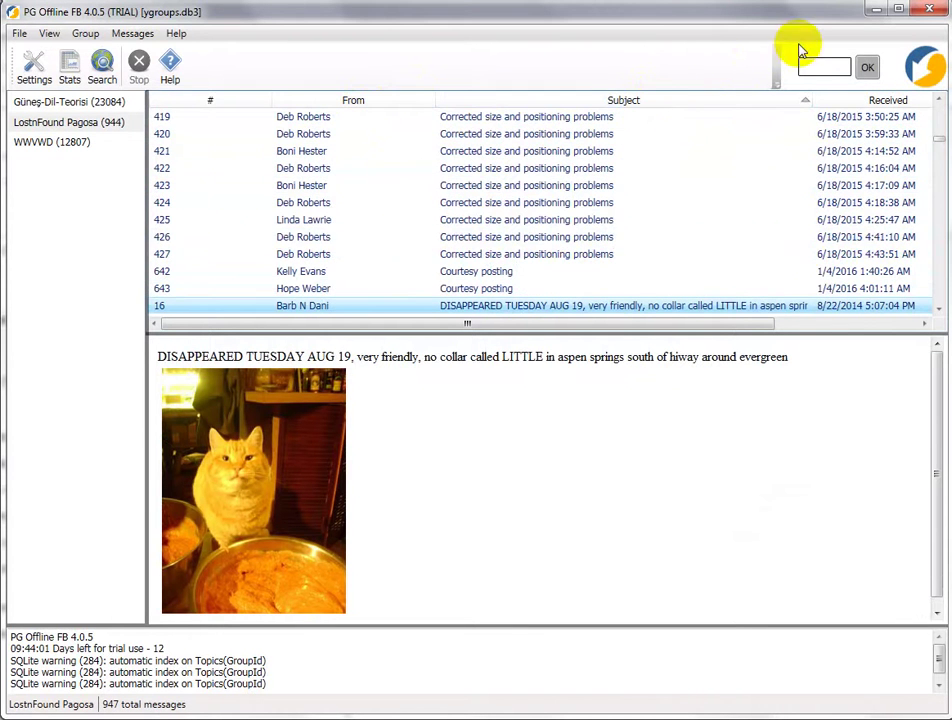
{"action": "left_click", "coordinate": [893, 103]}
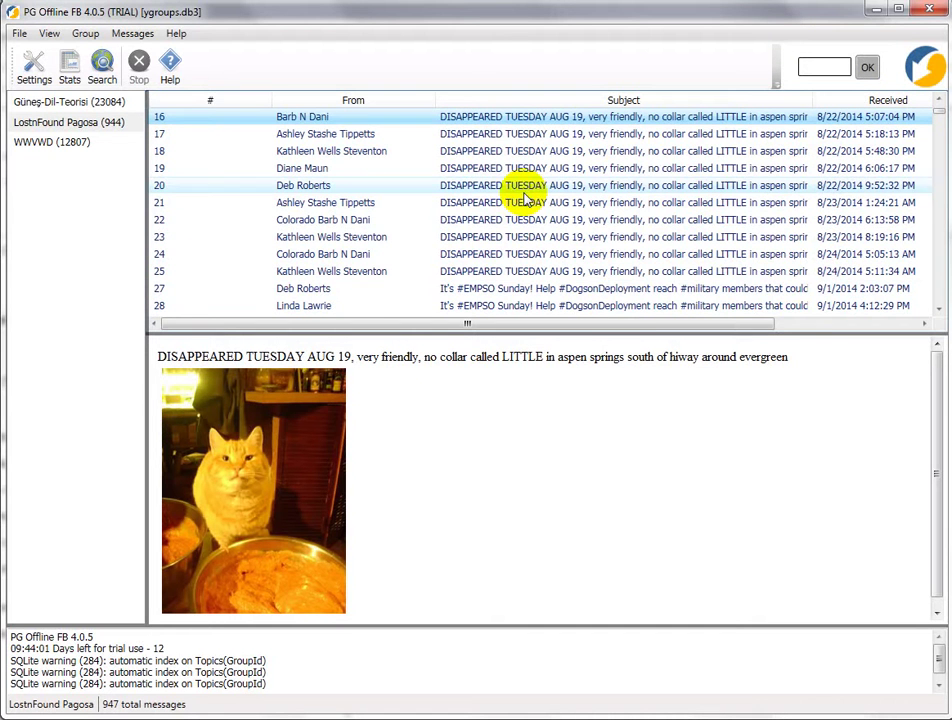
{"action": "left_click", "coordinate": [700, 104]}
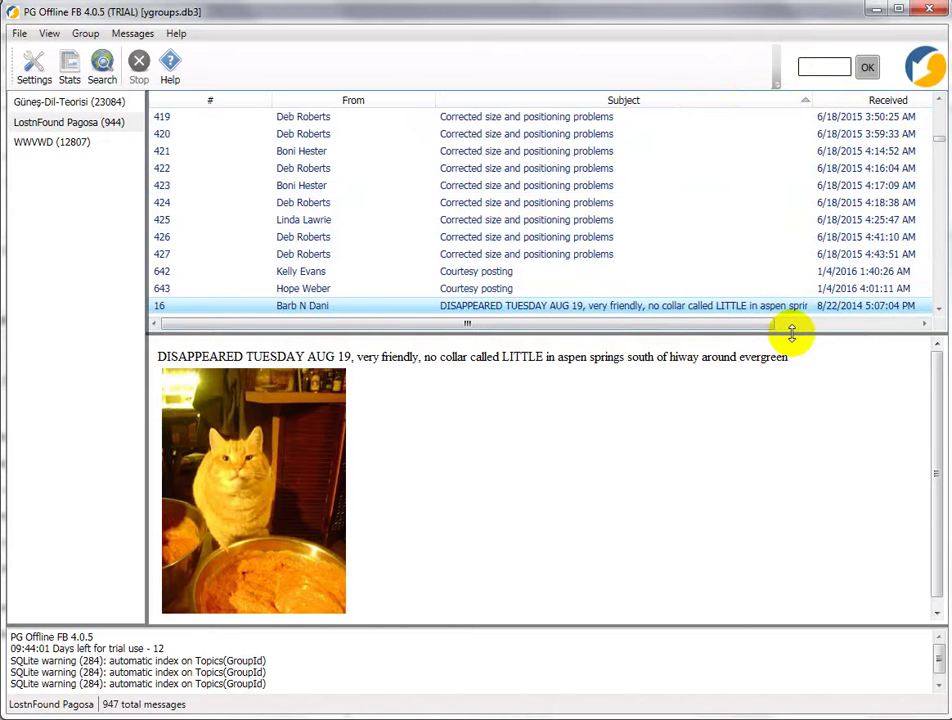
- Show more list rows and open the whole 'Corrected size and positioning problems' thread as a digest
{"action": "left_click_drag", "start_coordinate": [791, 333], "coordinate": [797, 474]}
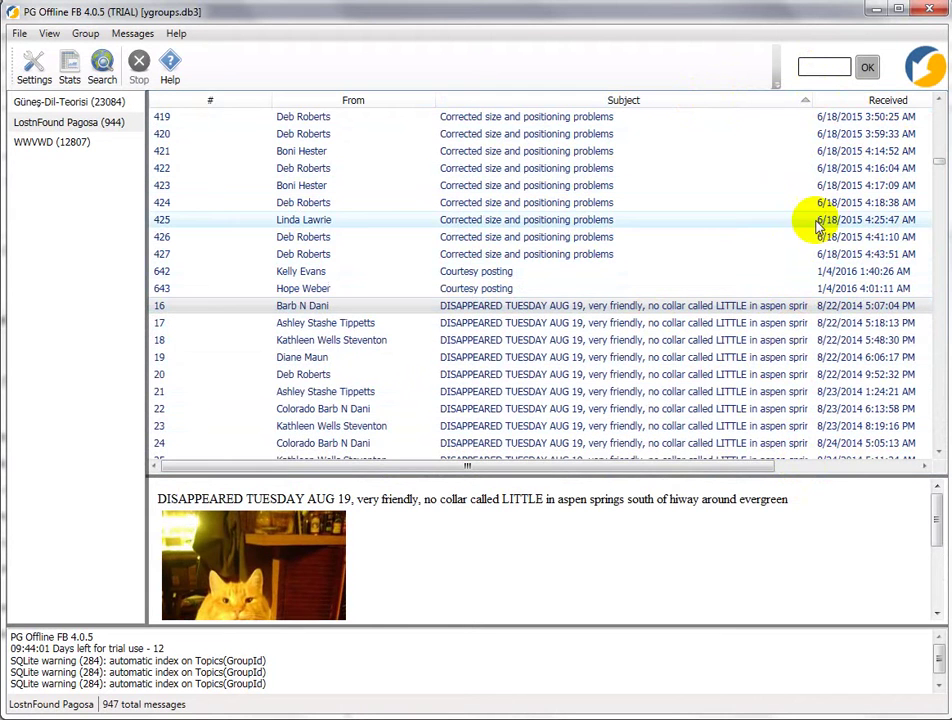
{"action": "left_click", "coordinate": [725, 256]}
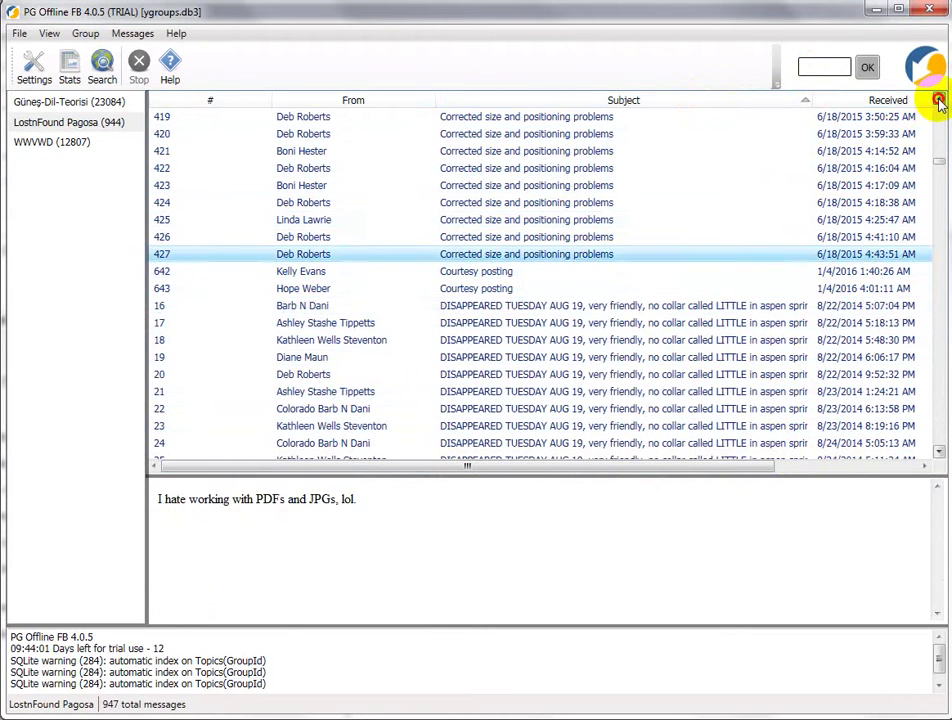
{"action": "left_click", "coordinate": [939, 101]}
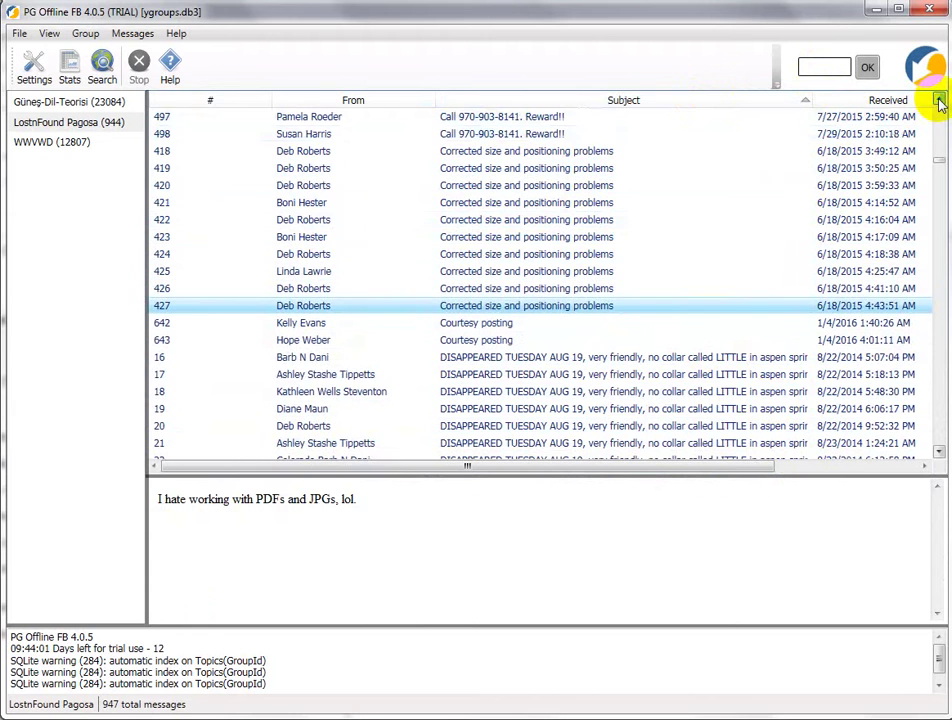
{"action": "left_click", "coordinate": [657, 155], "text": "shift"}
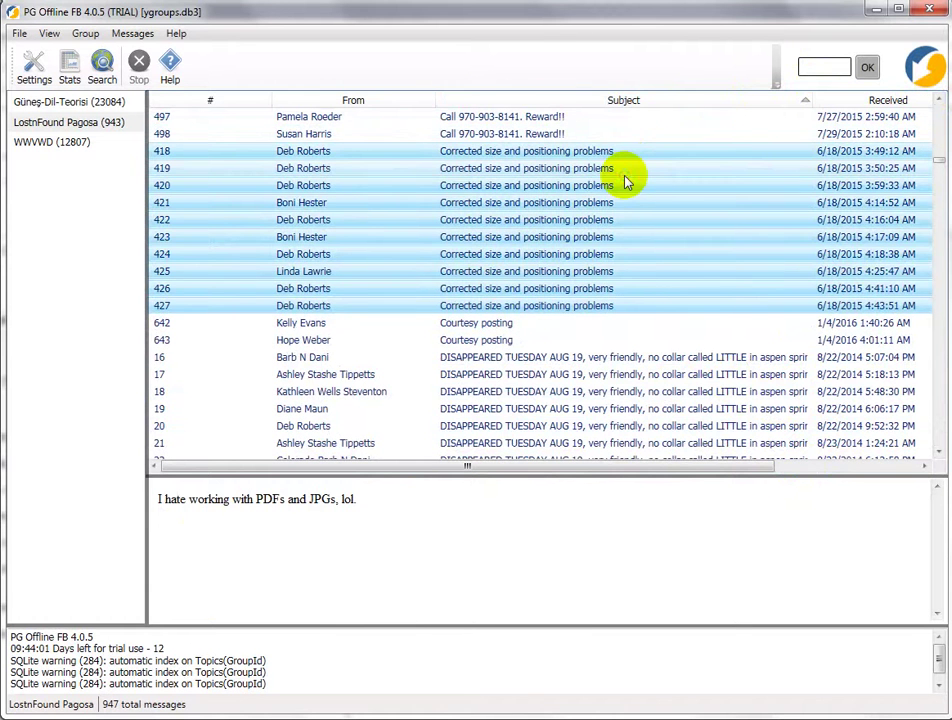
{"action": "right_click", "coordinate": [626, 182]}
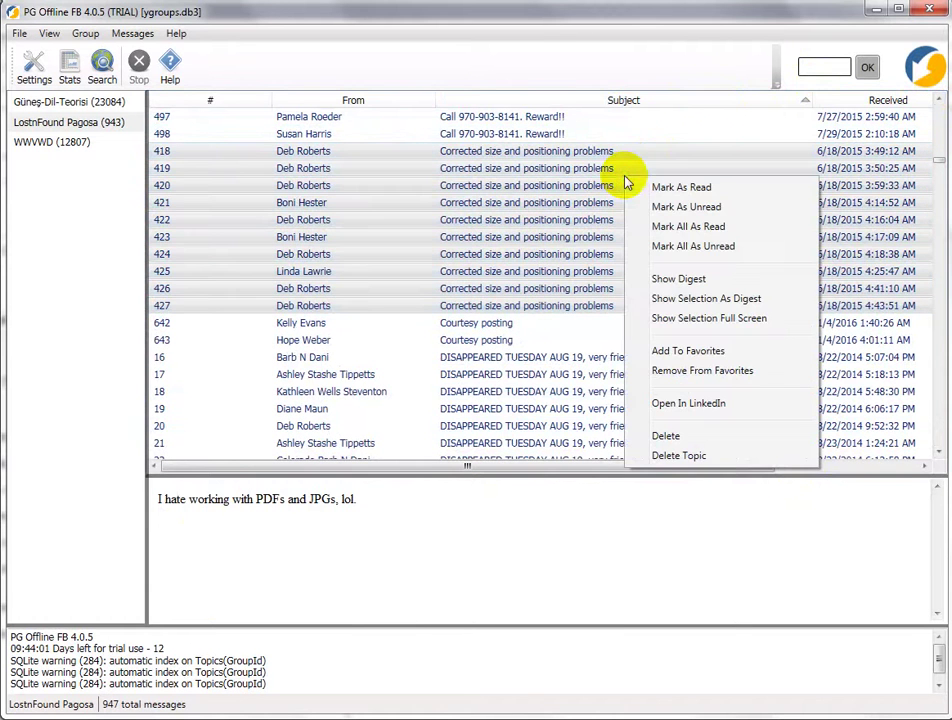
{"action": "left_click", "coordinate": [750, 302]}
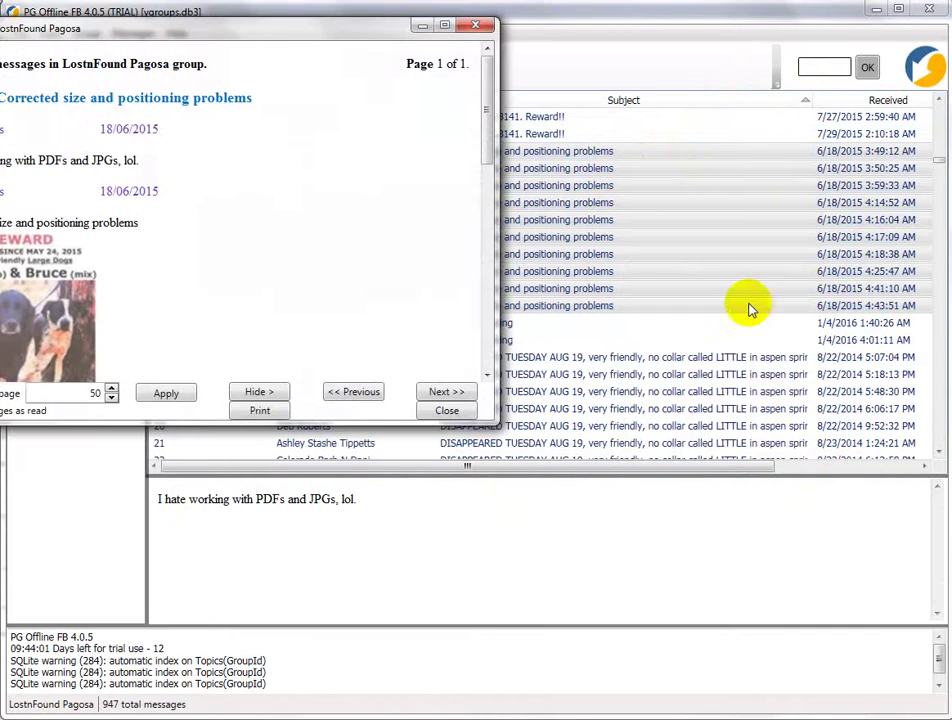
- Enlarge the ten-message digest to fill the screen, scroll through it, and close it
{"action": "left_click_drag", "start_coordinate": [382, 21], "coordinate": [495, 25]}
{"action": "left_click_drag", "start_coordinate": [572, 402], "coordinate": [931, 701]}
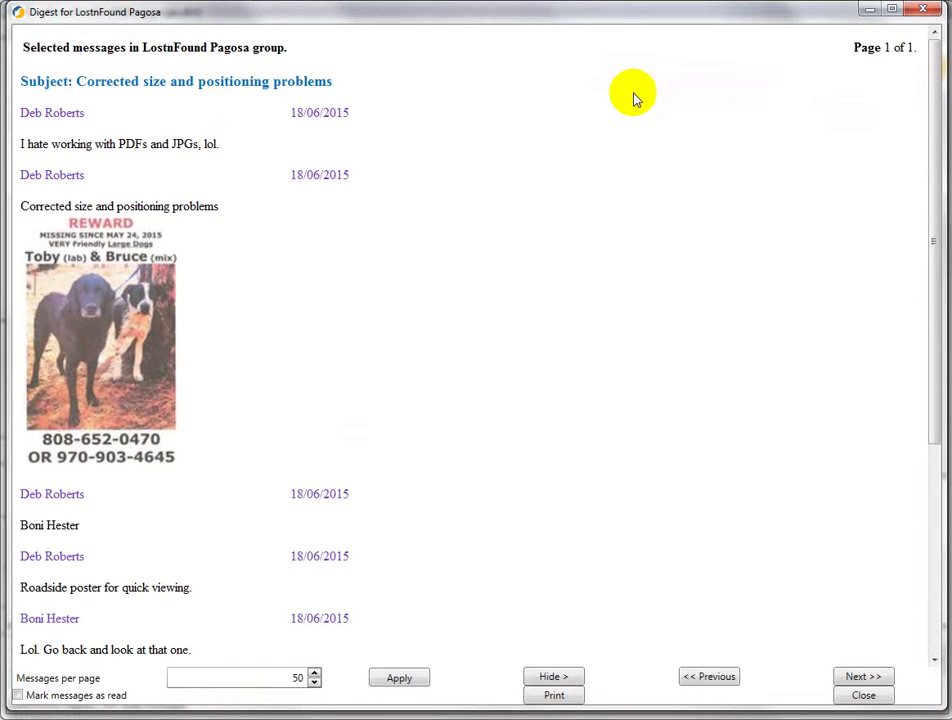
{"action": "left_click_drag", "start_coordinate": [929, 77], "coordinate": [940, 272]}
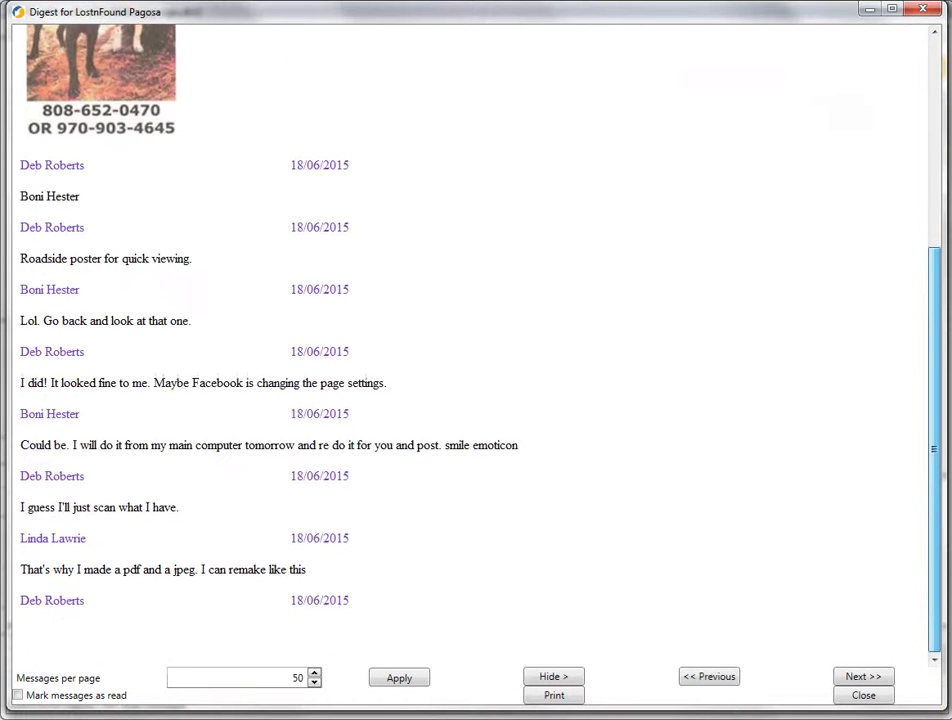
{"action": "left_click_drag", "start_coordinate": [940, 340], "coordinate": [929, 287]}
{"action": "left_click", "coordinate": [863, 696]}
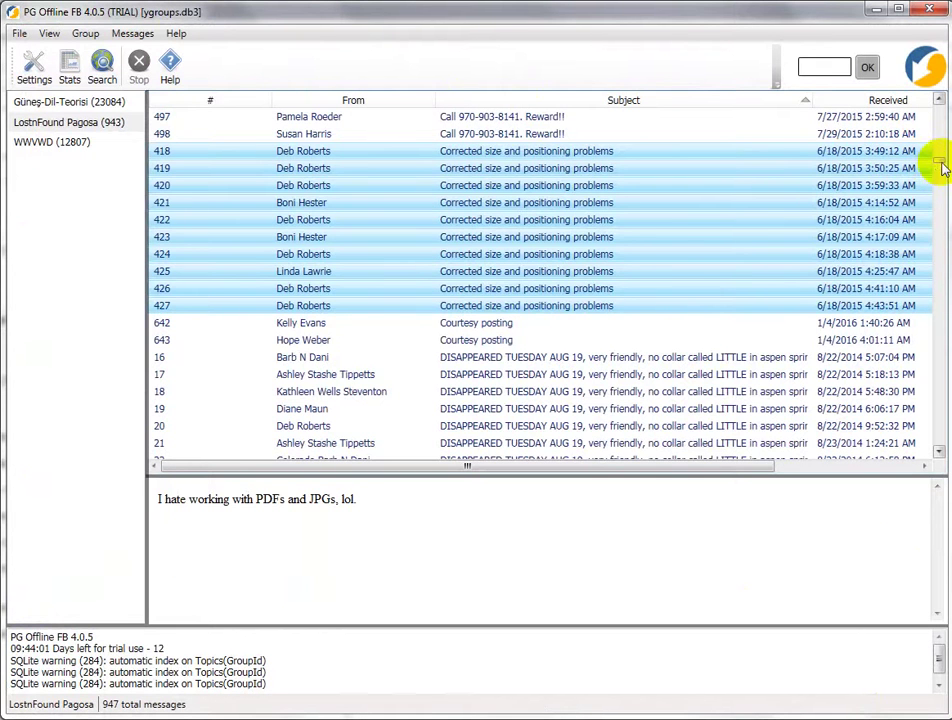
- Select a long range of messages from 'DISAPPEARED TUESDAY AUG 19' and show them as a digest
{"action": "left_click", "coordinate": [942, 210]}
{"action": "scroll", "coordinate": [860, 340], "scroll_direction": "up", "scroll_amount": 4}
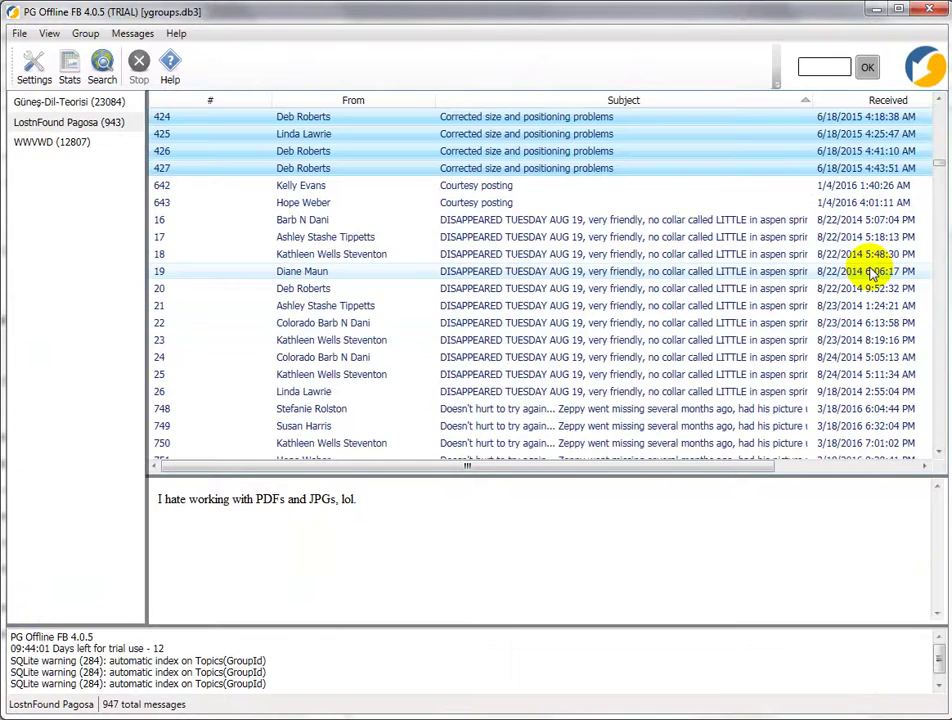
{"action": "left_click", "coordinate": [760, 218]}
{"action": "scroll", "coordinate": [790, 390], "scroll_direction": "down", "scroll_amount": 10}
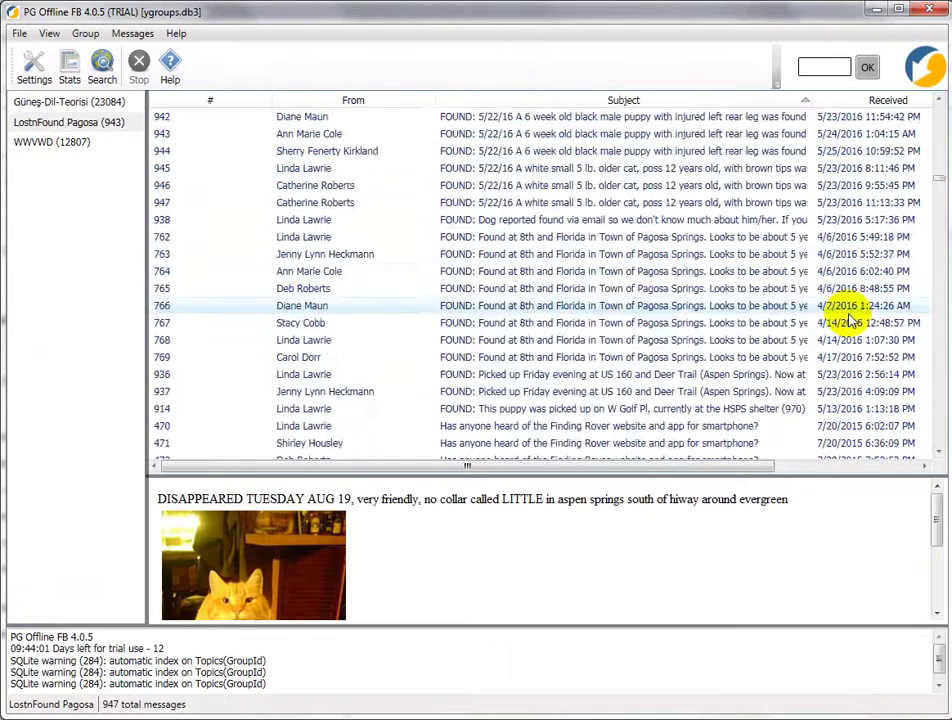
{"action": "scroll", "coordinate": [850, 320], "scroll_direction": "down", "scroll_amount": 8}
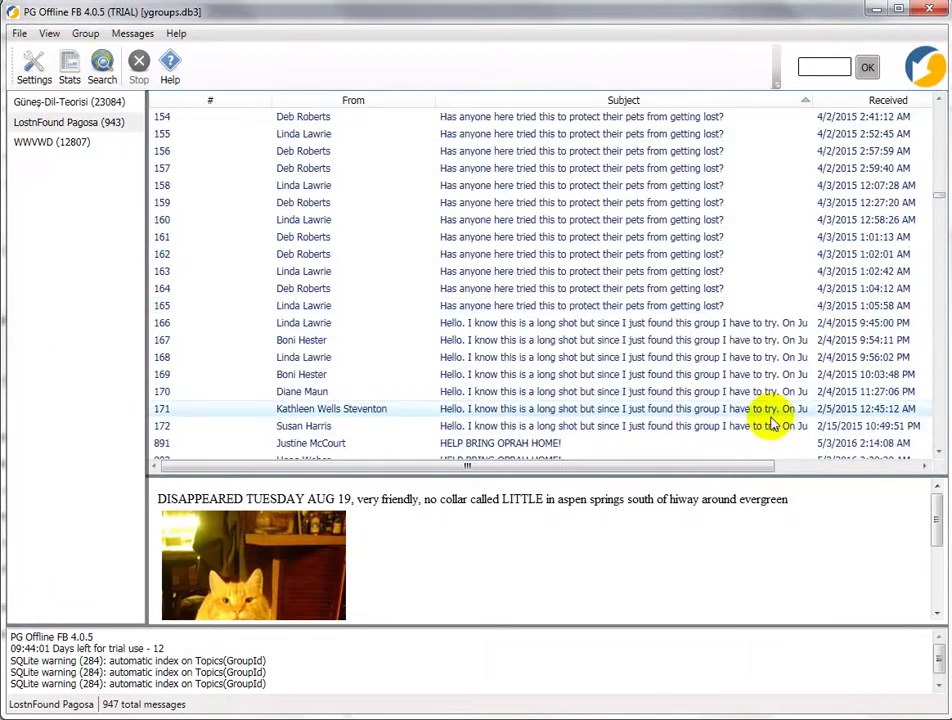
{"action": "left_click", "coordinate": [760, 435], "text": "shift"}
{"action": "right_click", "coordinate": [688, 238]}
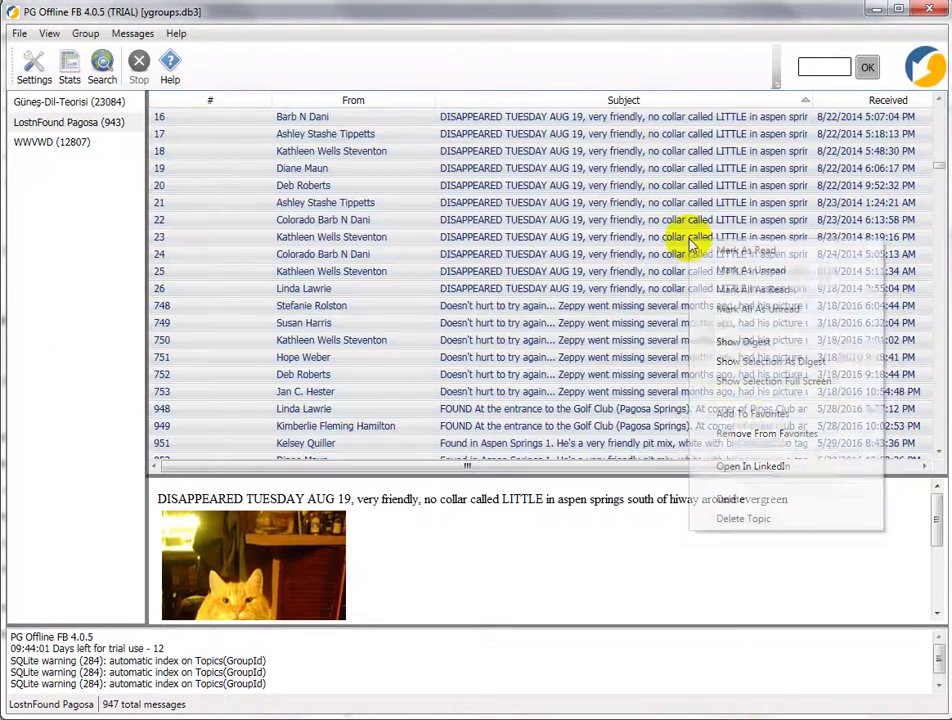
{"action": "left_click", "coordinate": [778, 362]}
- Enlarge the digest, change 50 to 200 messages per page, scroll through it, and close it
{"action": "left_click_drag", "start_coordinate": [350, 50], "coordinate": [415, 25]}
{"action": "left_click_drag", "start_coordinate": [574, 408], "coordinate": [937, 706]}
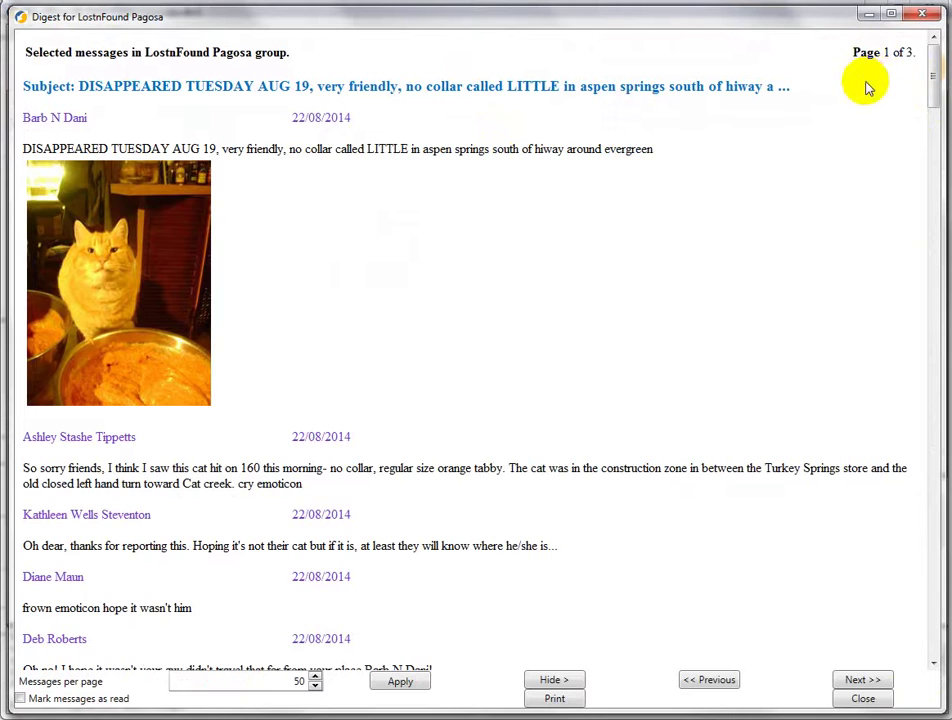
{"action": "left_click_drag", "start_coordinate": [931, 60], "coordinate": [903, 623]}
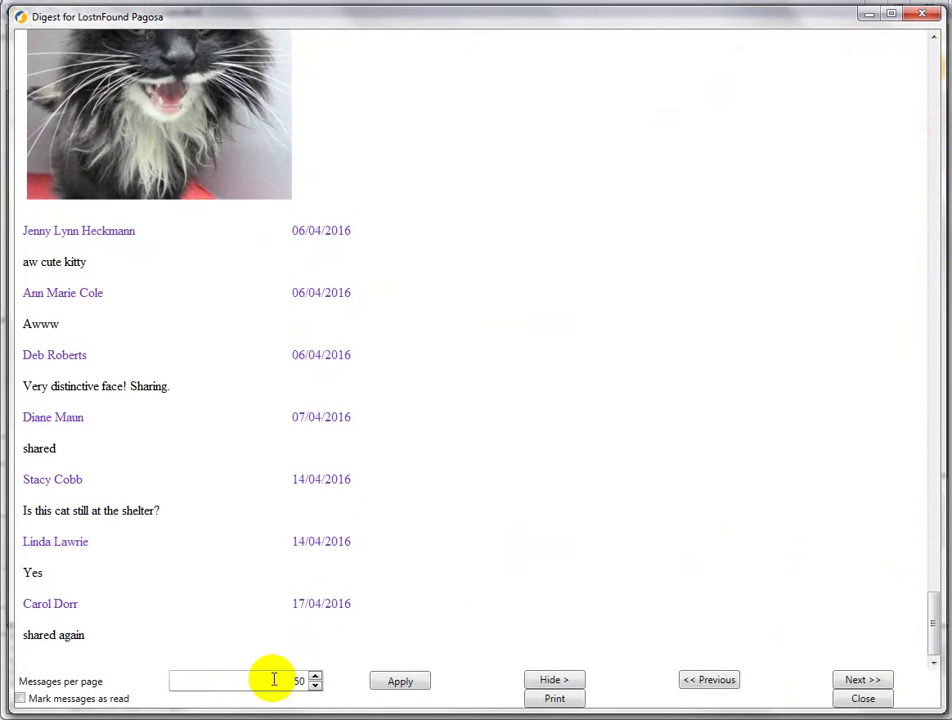
{"action": "left_click_drag", "start_coordinate": [272, 680], "coordinate": [355, 672]}
{"action": "type", "text": "20"}
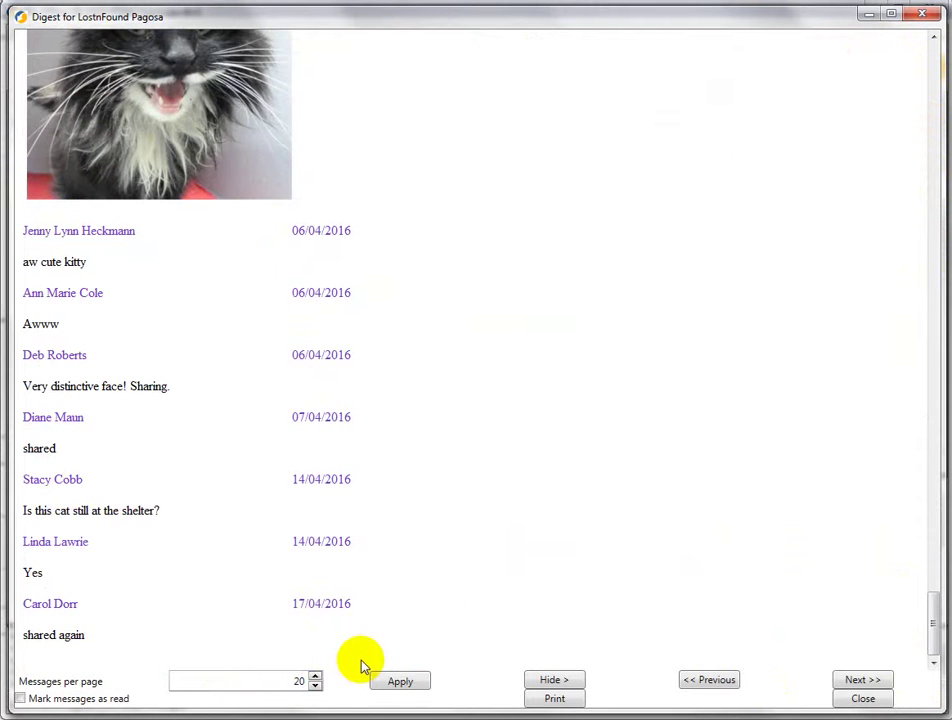
{"action": "type", "text": "0"}
{"action": "left_click", "coordinate": [410, 683]}
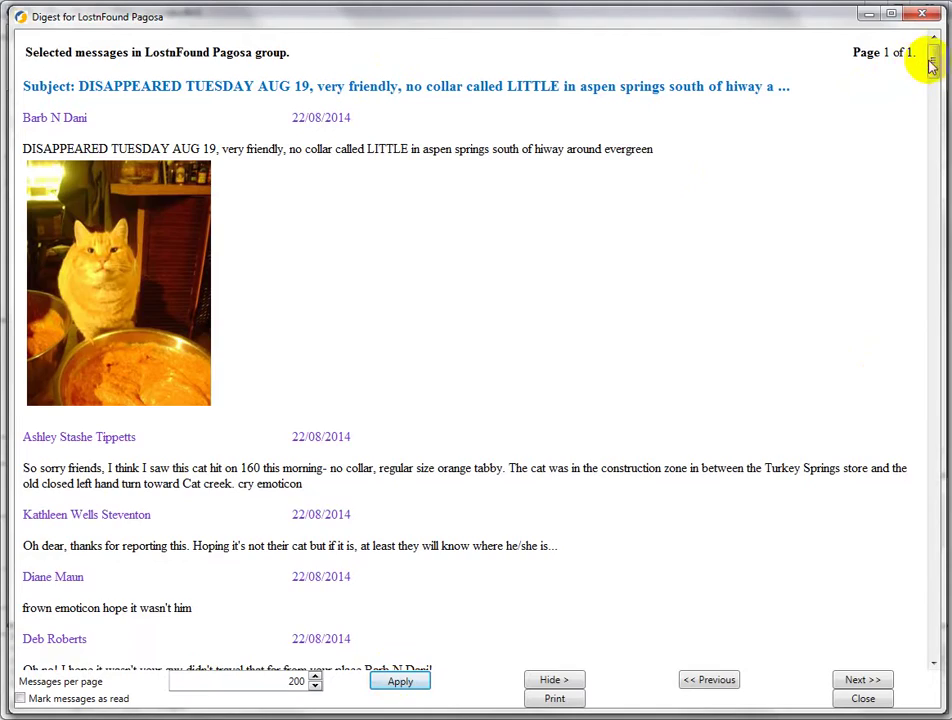
{"action": "left_click_drag", "start_coordinate": [936, 60], "coordinate": [893, 684]}
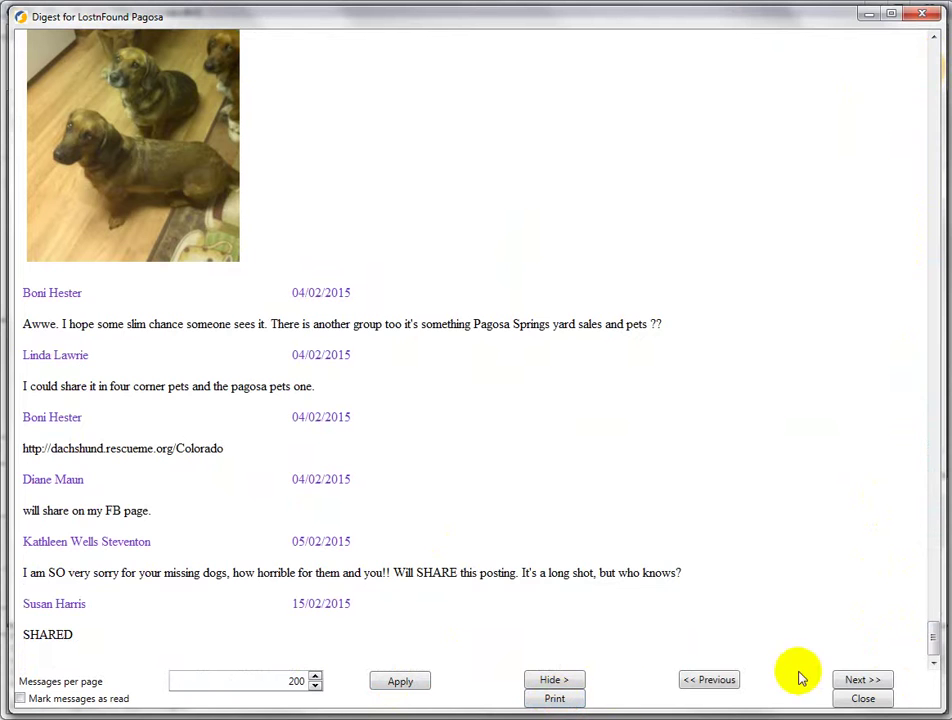
{"action": "left_click", "coordinate": [848, 699]}
- Preview Zeppy's message and open Find All with advanced message and subject options expanded
{"action": "left_click", "coordinate": [665, 305]}
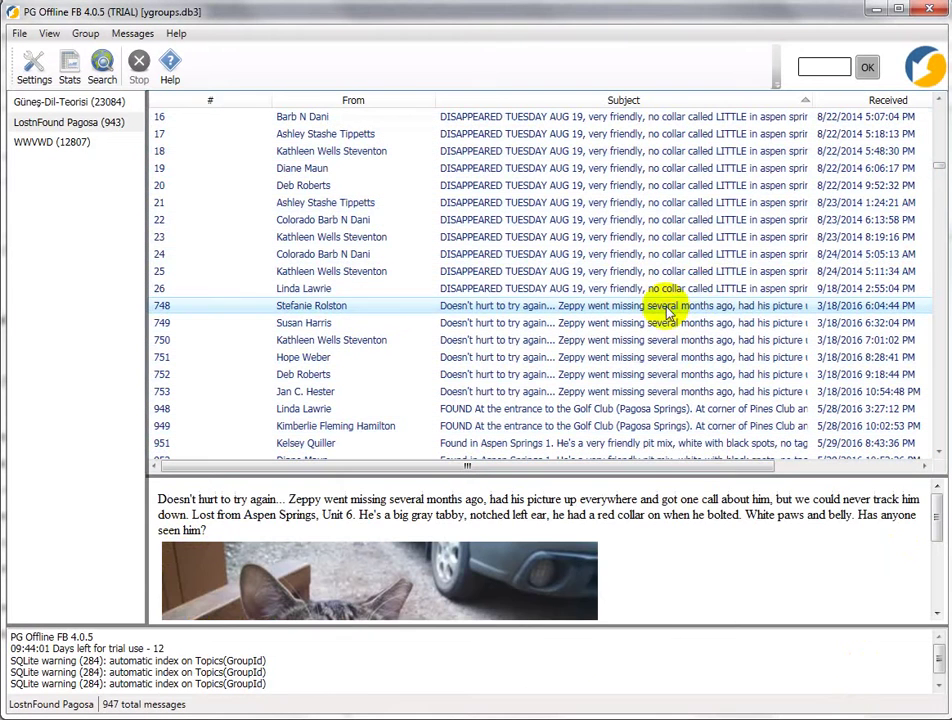
{"action": "left_click_drag", "start_coordinate": [937, 164], "coordinate": [938, 106]}
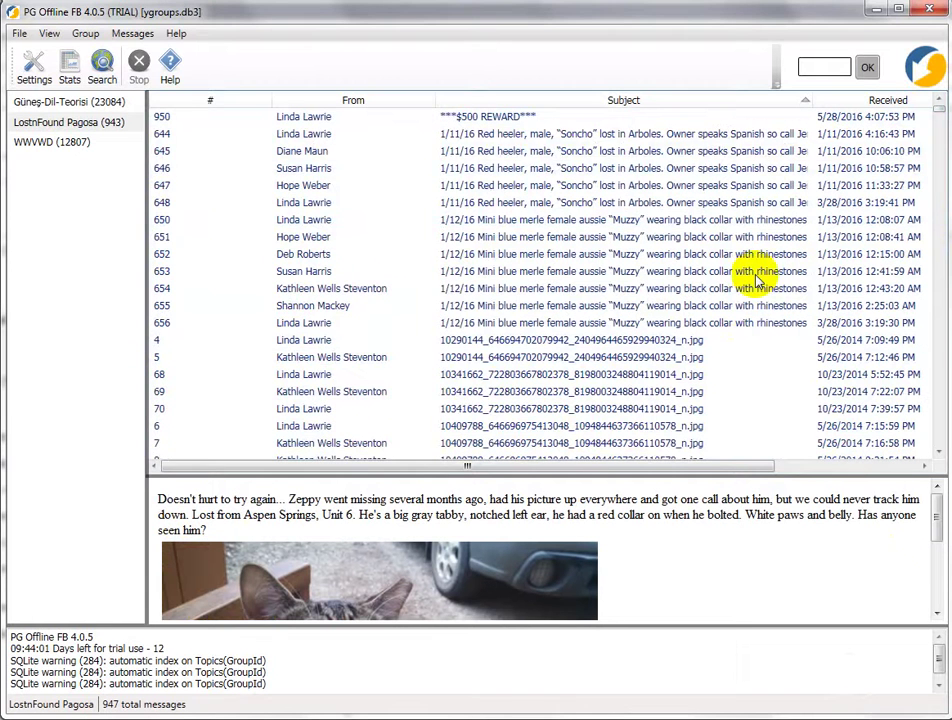
{"action": "left_click", "coordinate": [104, 64]}
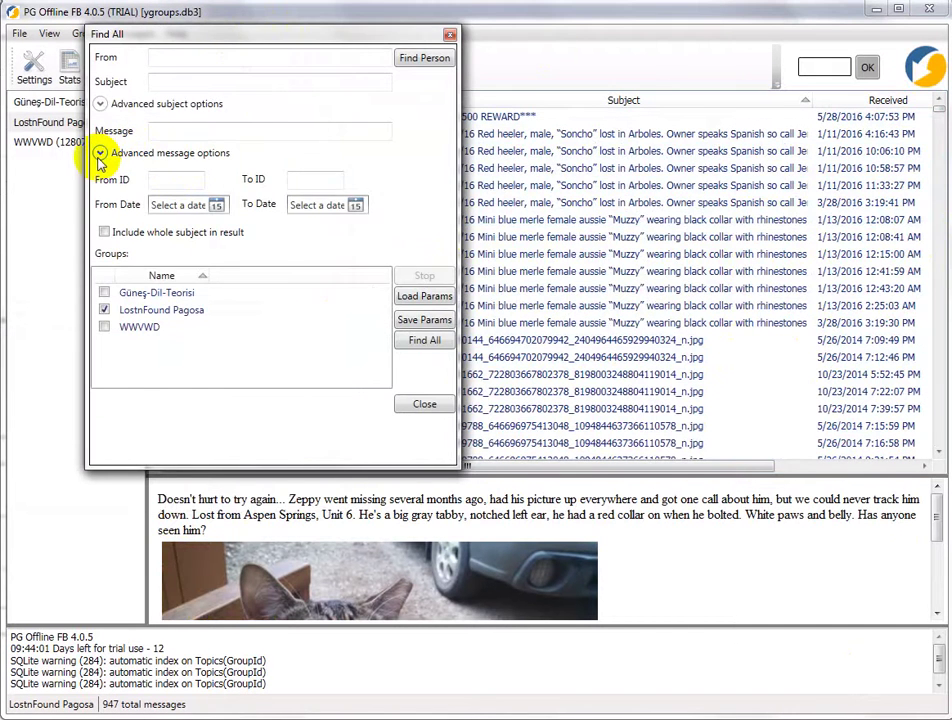
{"action": "left_click", "coordinate": [100, 153]}
{"action": "left_click", "coordinate": [100, 104]}
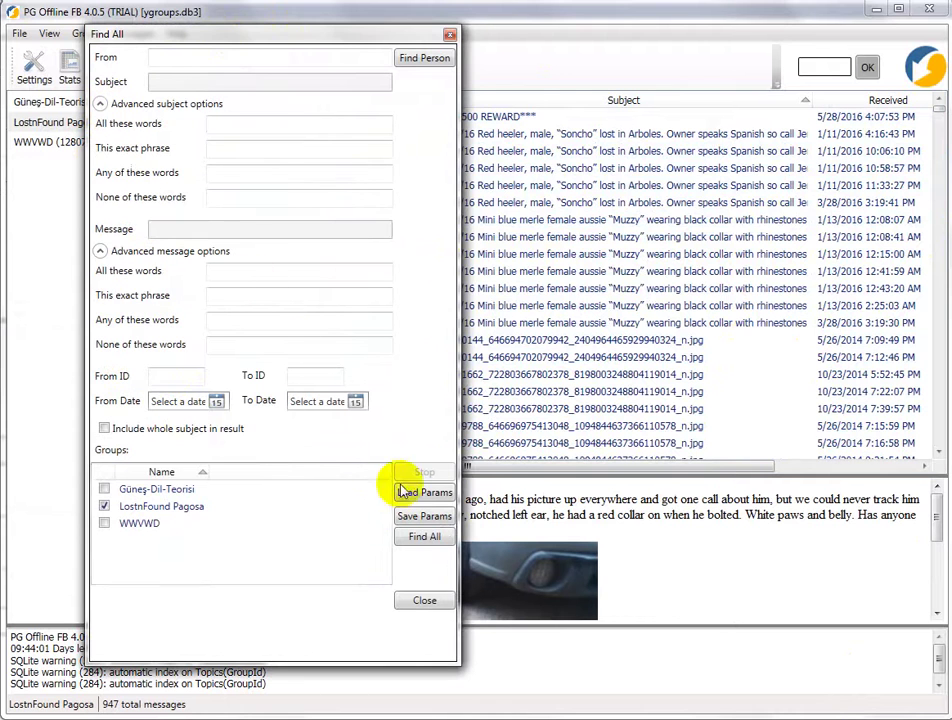
- Add the first two listed group members to the From filter and run Find All
{"action": "left_click", "coordinate": [428, 57]}
{"action": "left_click_drag", "start_coordinate": [77, 90], "coordinate": [150, 80]}
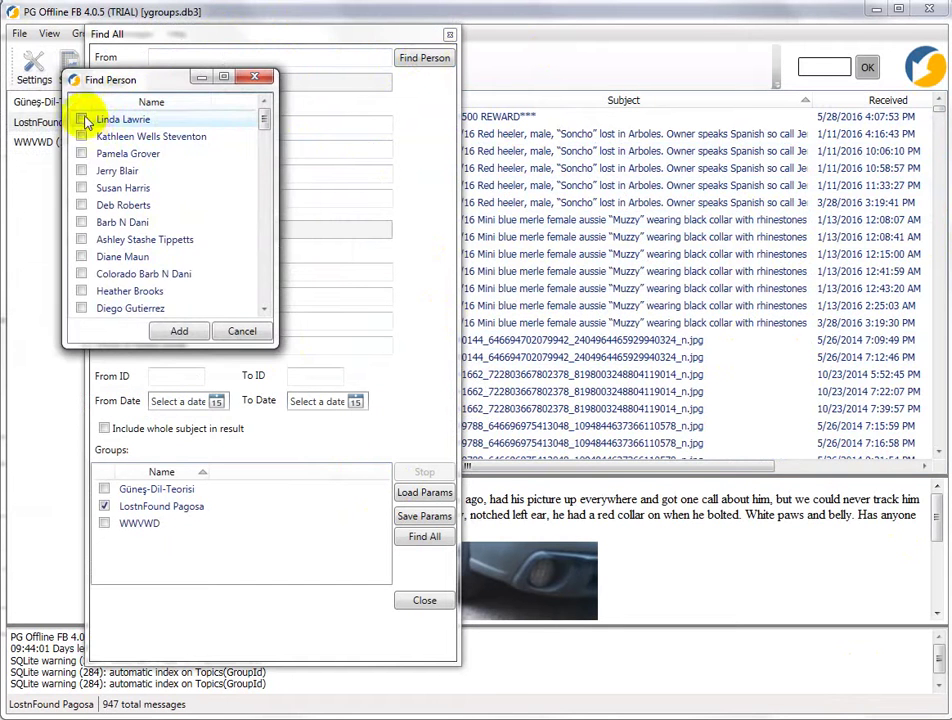
{"action": "left_click", "coordinate": [82, 121]}
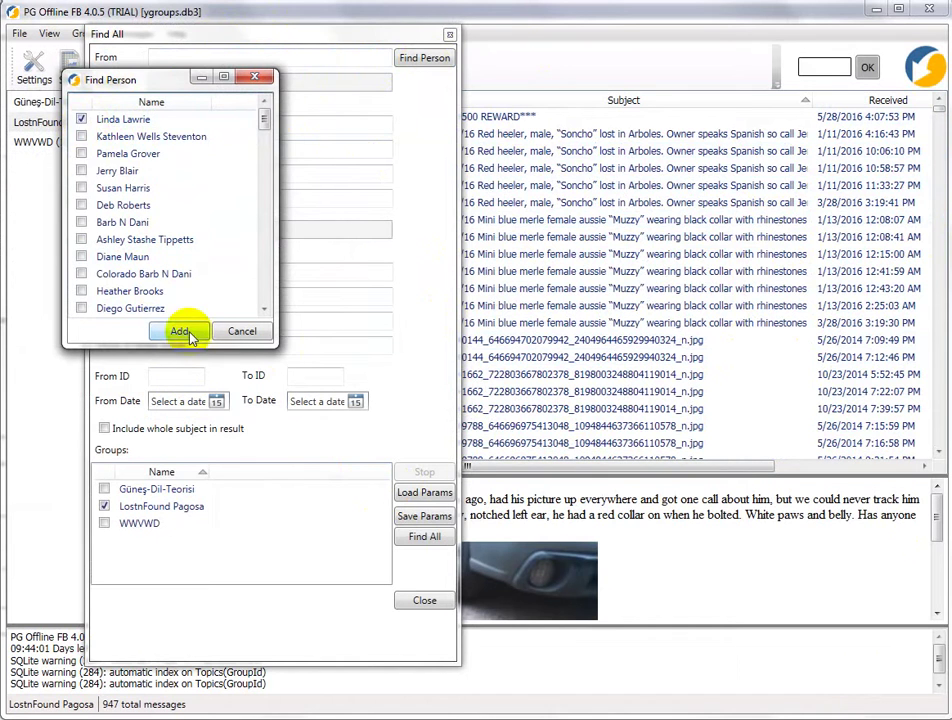
{"action": "left_click", "coordinate": [82, 153]}
{"action": "left_click", "coordinate": [180, 331]}
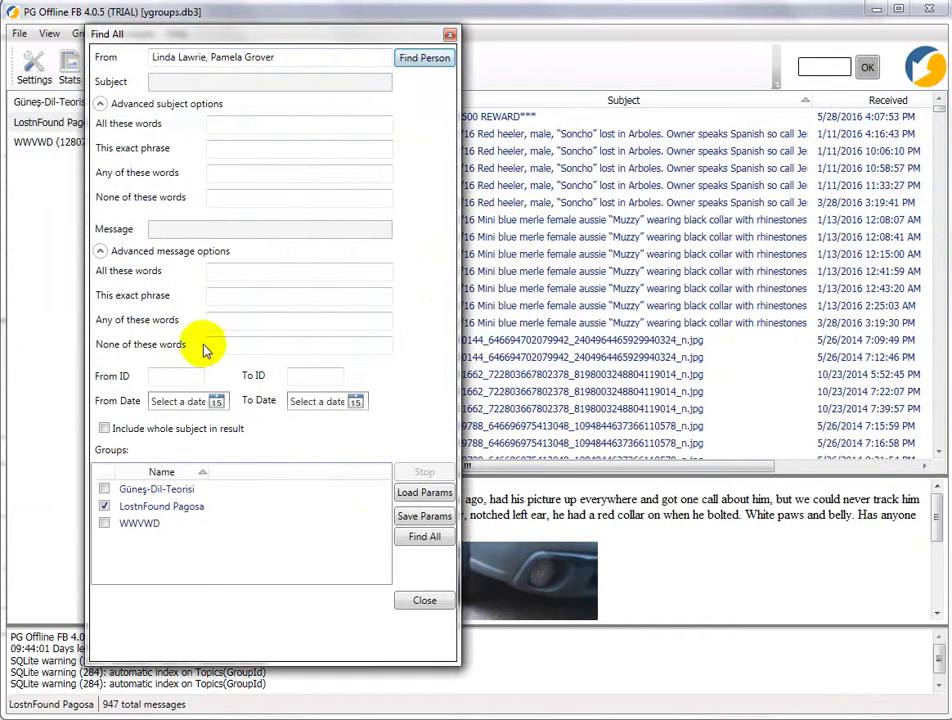
{"action": "left_click", "coordinate": [424, 537]}
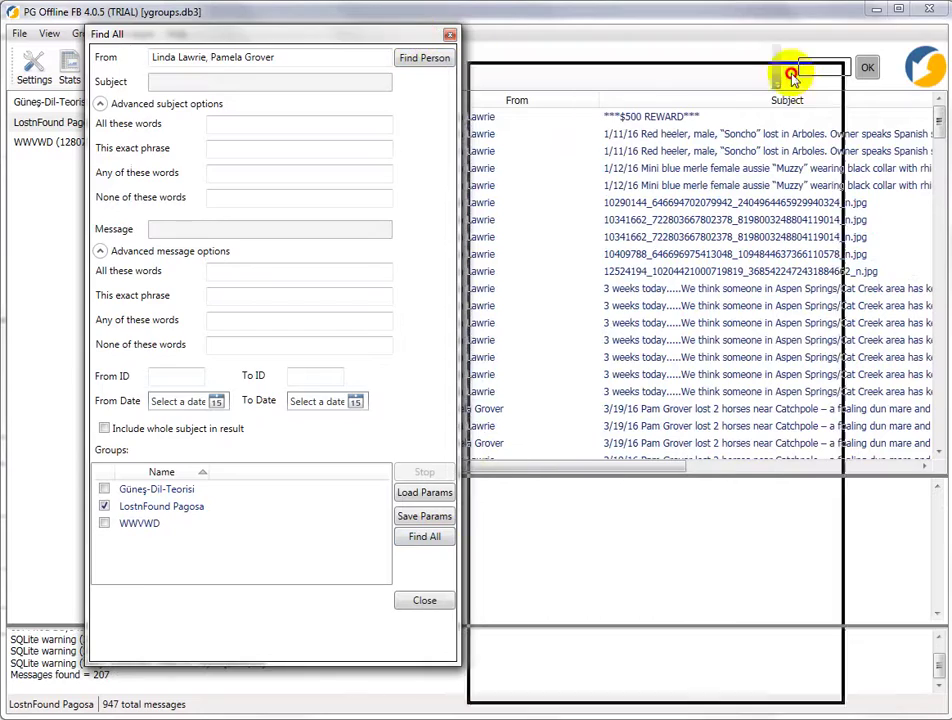
- Close the search window and sort the 207 found messages by sender
{"action": "left_click", "coordinate": [450, 35]}
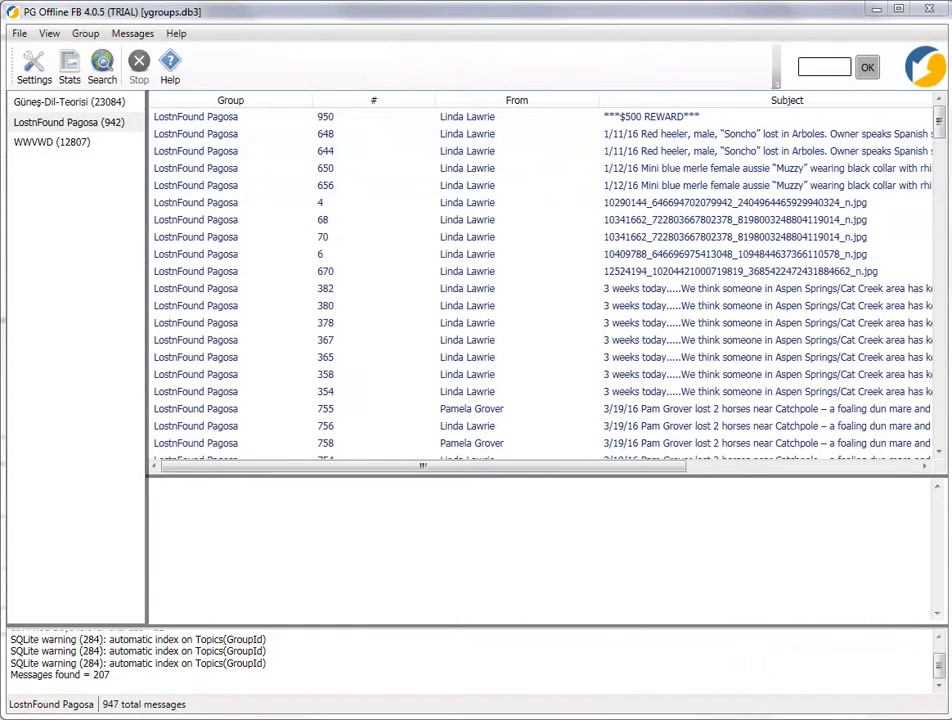
{"action": "left_click_drag", "start_coordinate": [941, 138], "coordinate": [650, 300]}
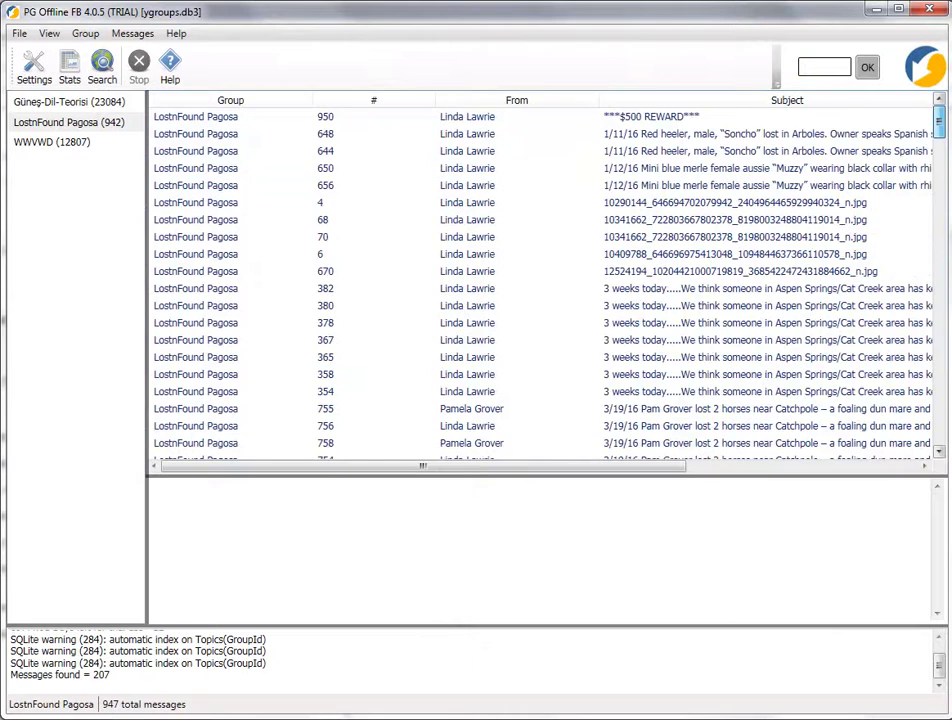
{"action": "left_click", "coordinate": [510, 96]}
{"action": "left_click_drag", "start_coordinate": [929, 117], "coordinate": [923, 457]}
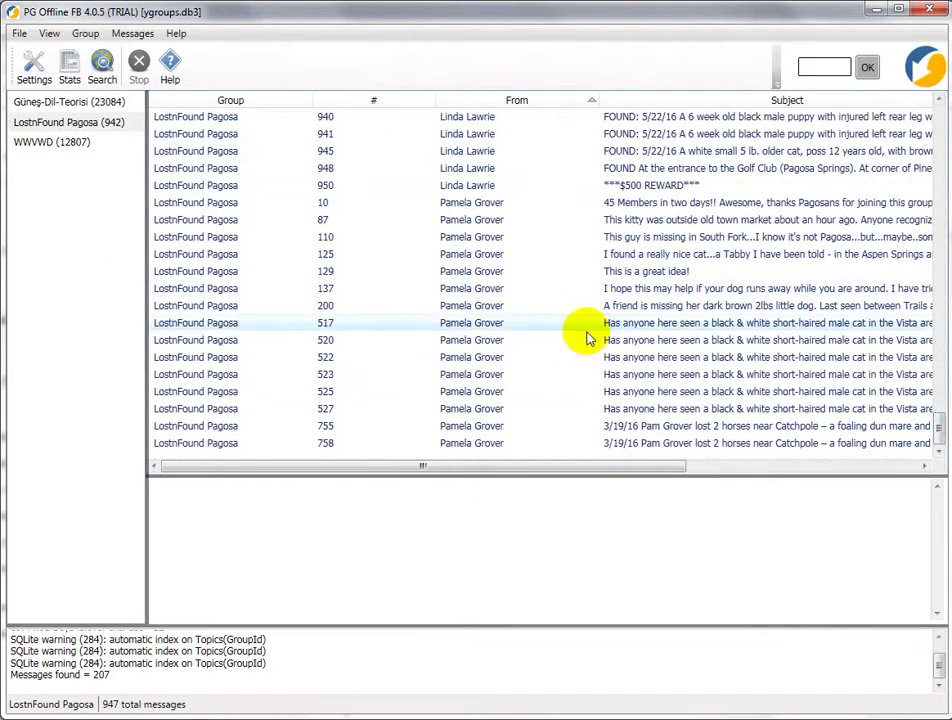
{"action": "left_click", "coordinate": [616, 443]}
{"action": "left_click_drag", "start_coordinate": [940, 433], "coordinate": [940, 120]}
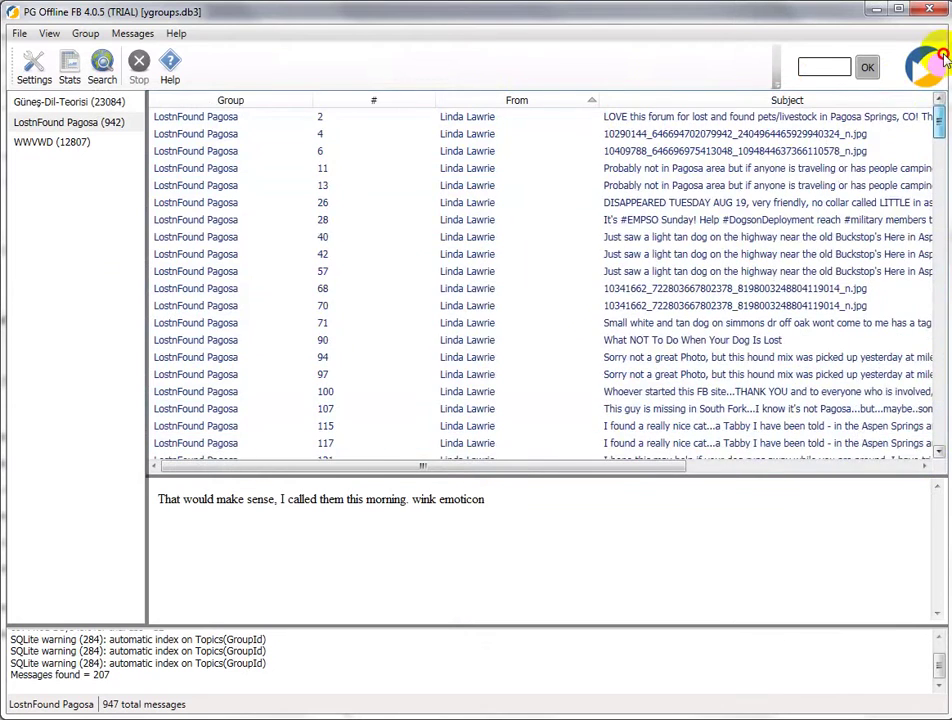
{"action": "left_click", "coordinate": [629, 110], "text": "shift"}
{"action": "right_click", "coordinate": [615, 125]}
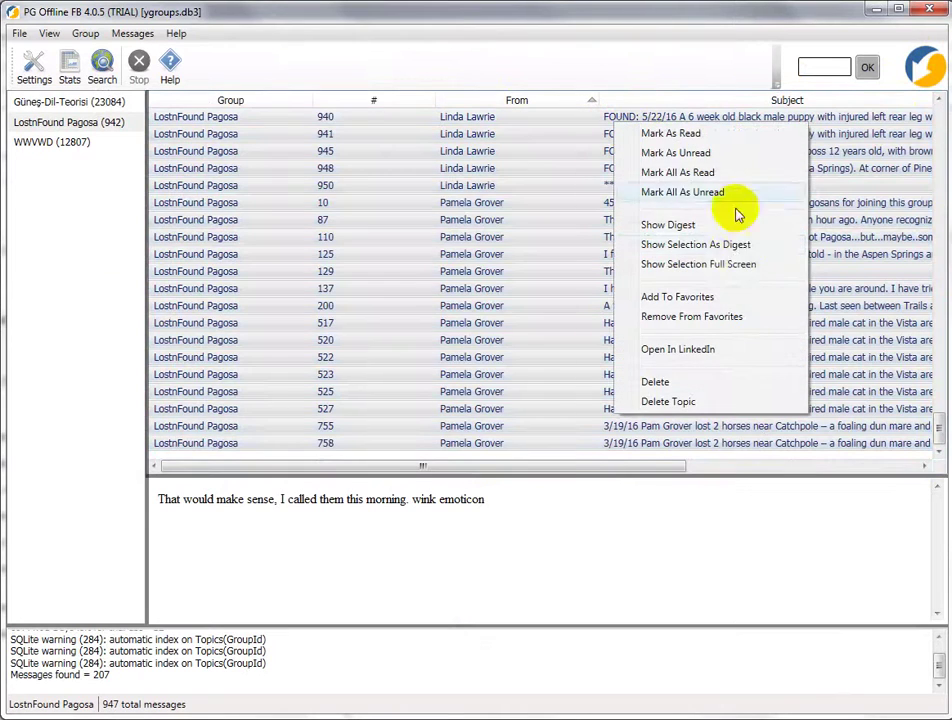
{"action": "left_click", "coordinate": [686, 245]}
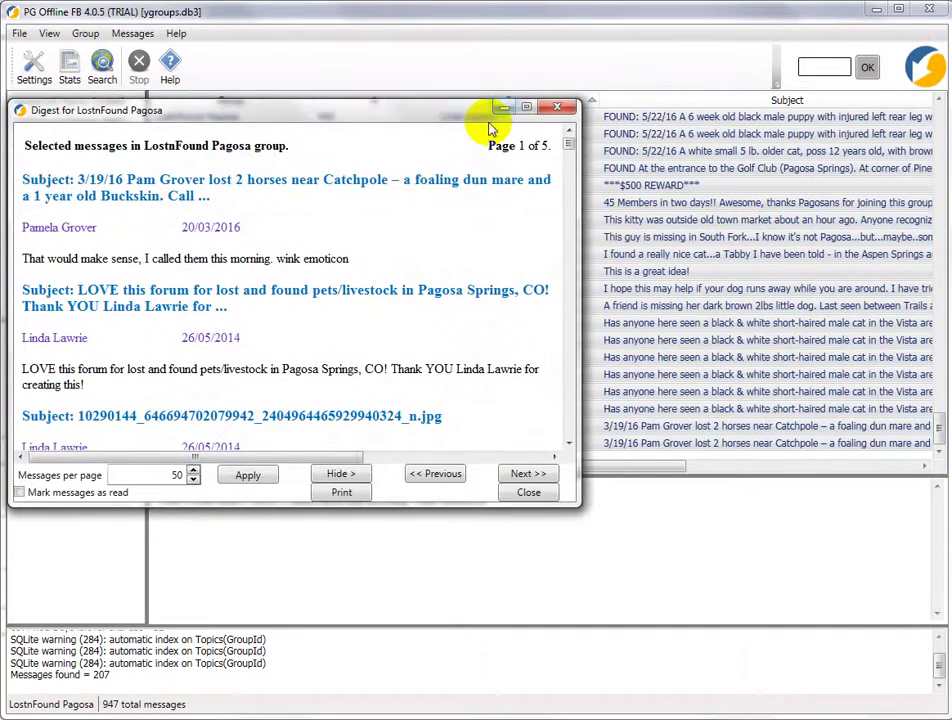
{"action": "left_click_drag", "start_coordinate": [493, 112], "coordinate": [573, 77]}
{"action": "left_click_drag", "start_coordinate": [647, 110], "coordinate": [652, 393]}
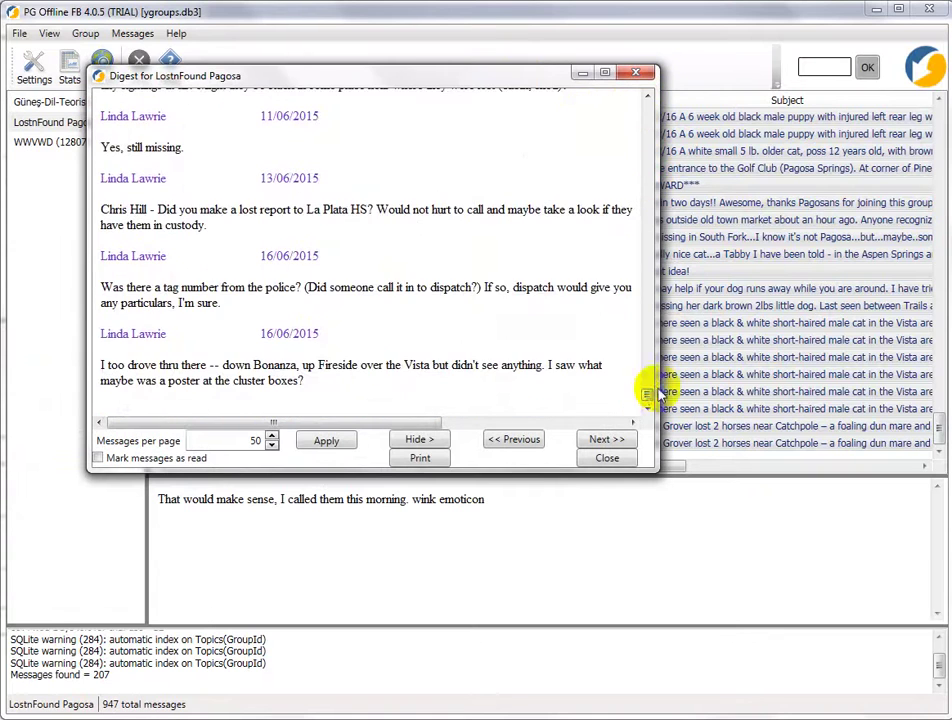
{"action": "left_click", "coordinate": [643, 71]}
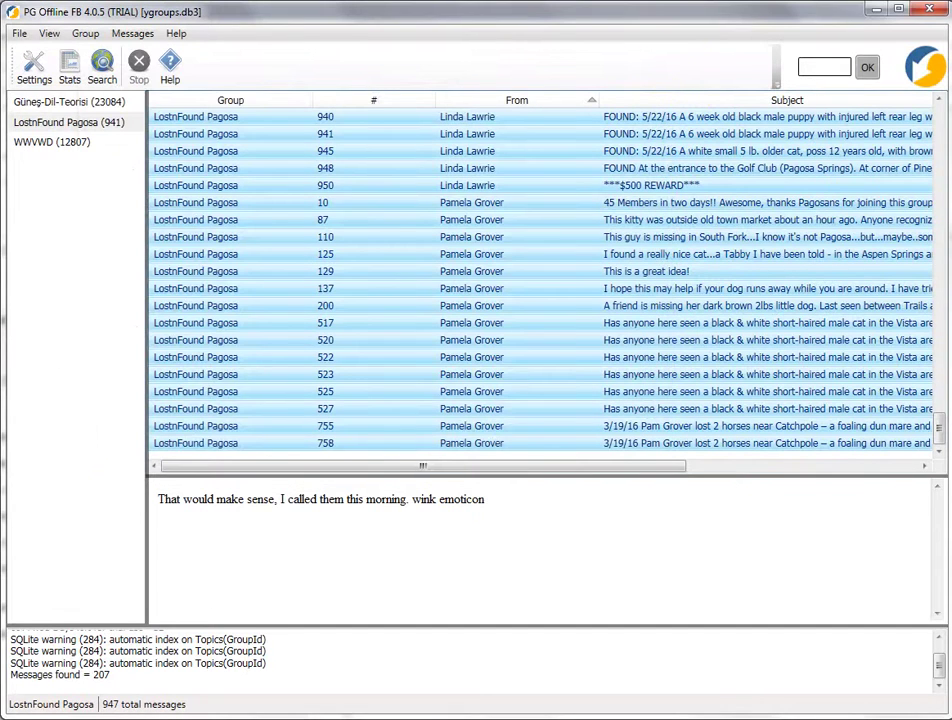
{"action": "left_click_drag", "start_coordinate": [951, 93], "coordinate": [604, 79]}
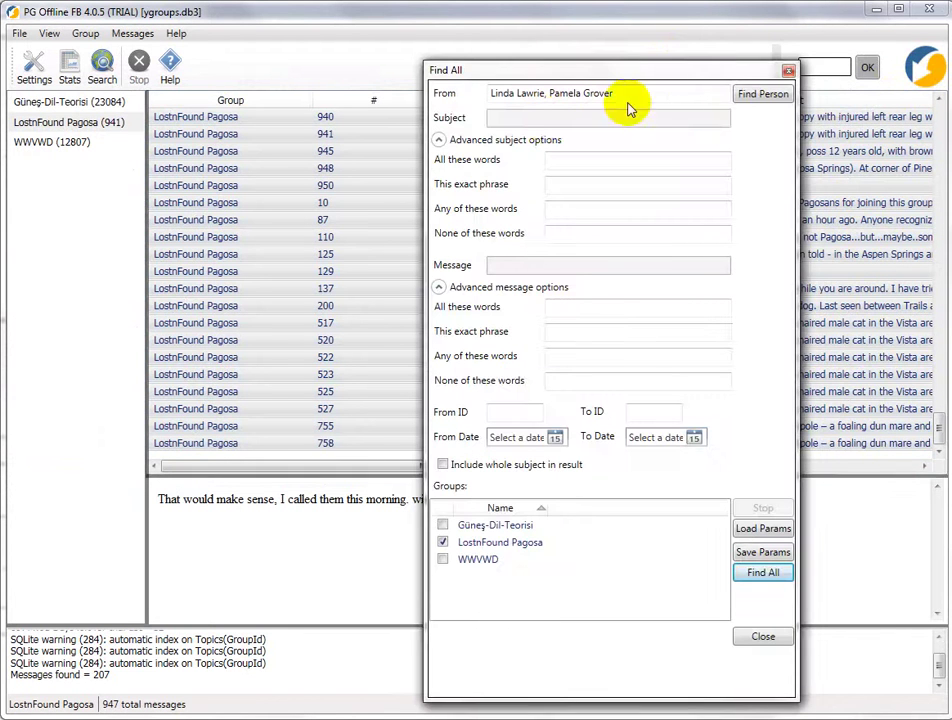
- Clear the sender filter and search for messages containing all the words 'male cat'
{"action": "left_click_drag", "start_coordinate": [680, 92], "coordinate": [489, 93]}
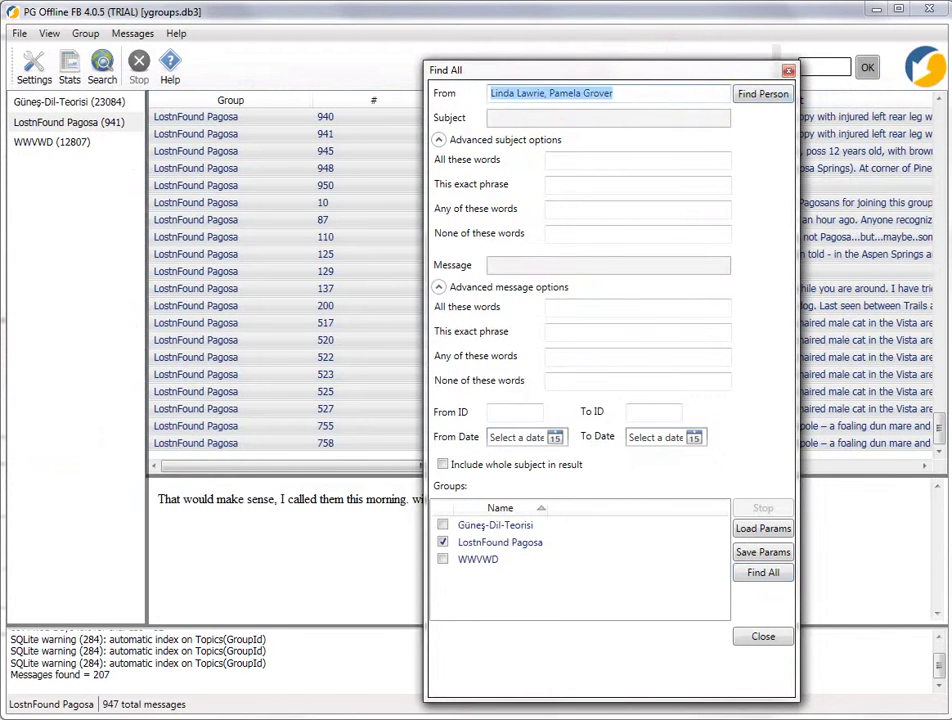
{"action": "key", "text": "BackSpace"}
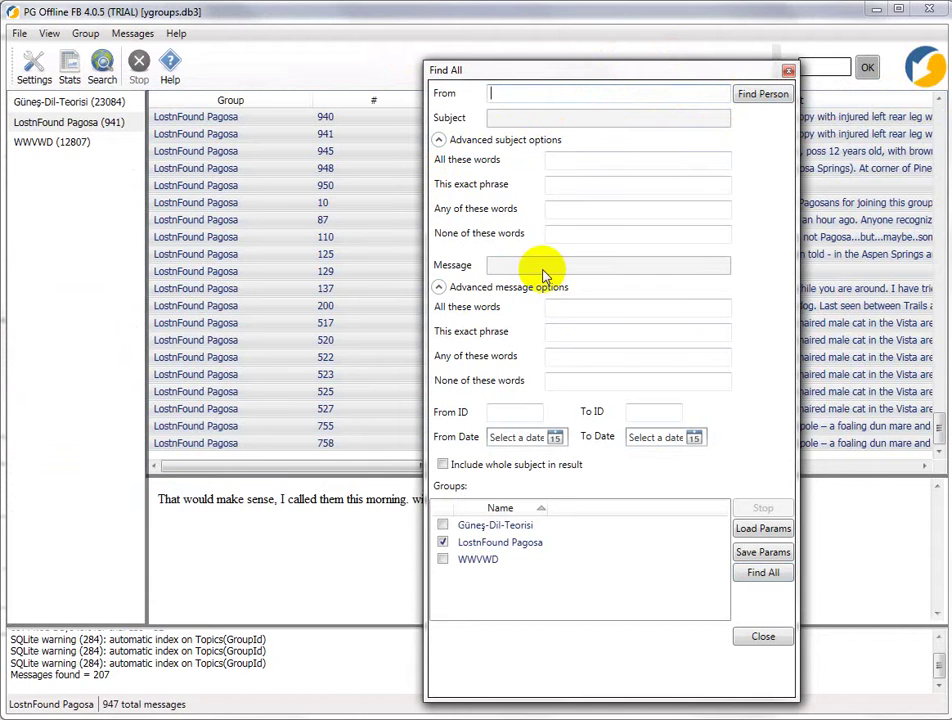
{"action": "left_click", "coordinate": [550, 308]}
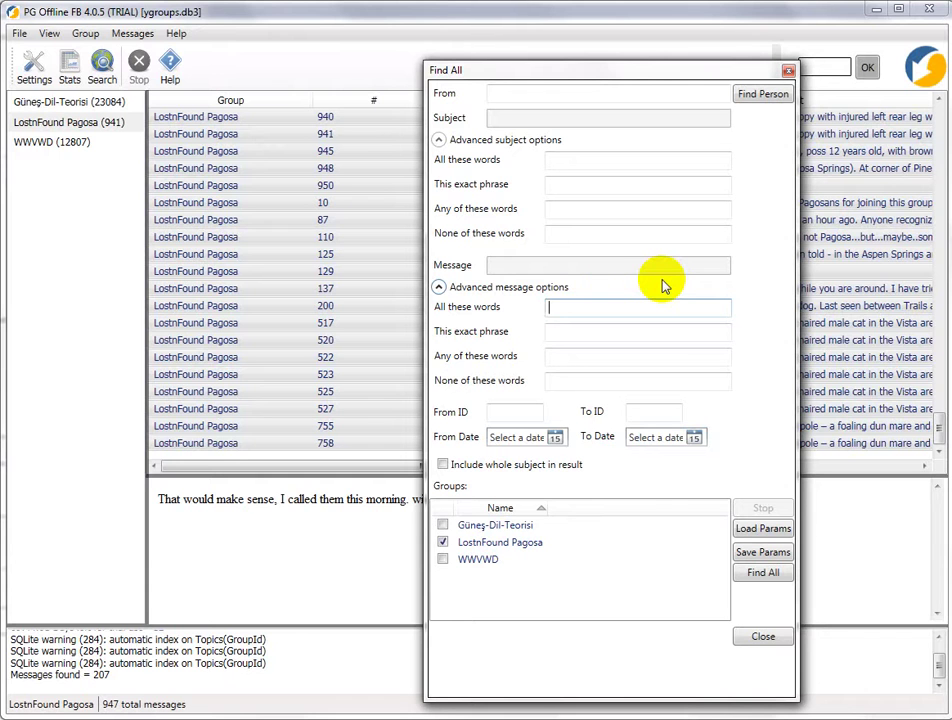
{"action": "type", "text": "male cat"}
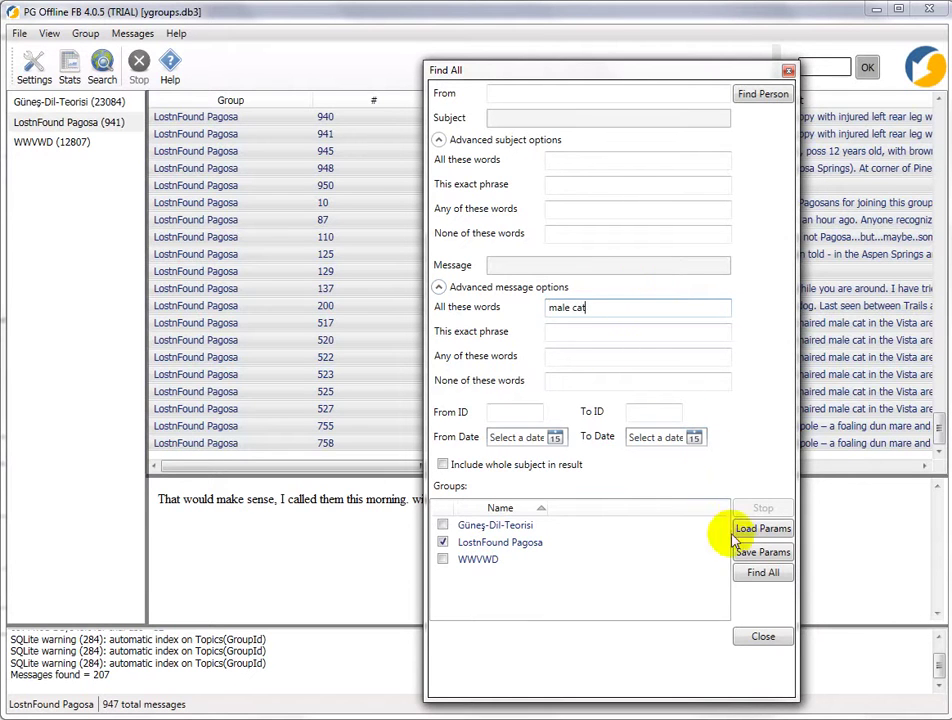
{"action": "left_click", "coordinate": [763, 571]}
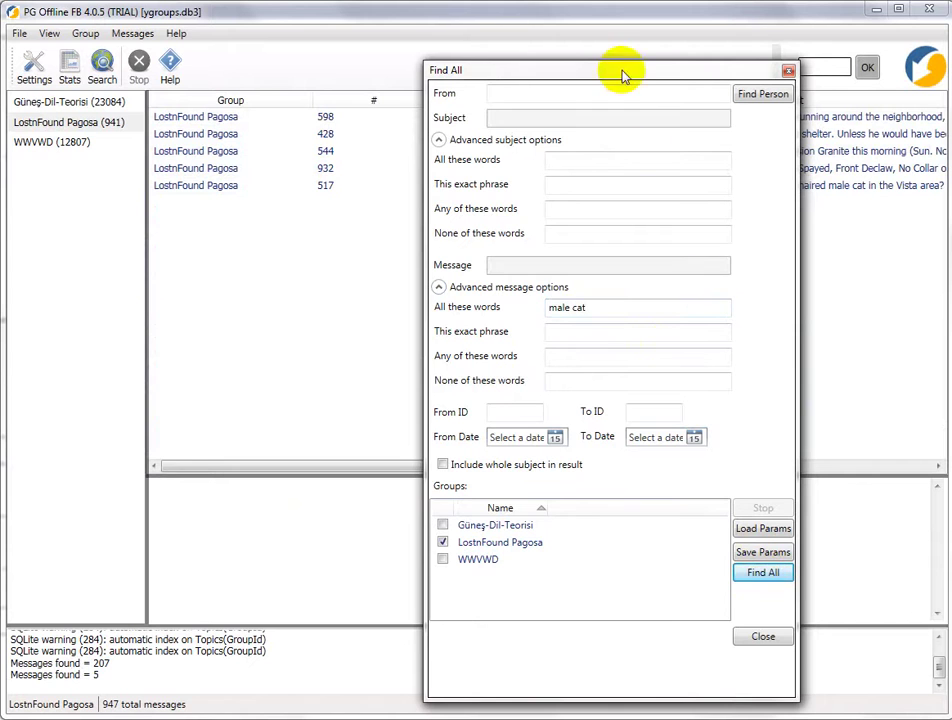
- Move the search window aside and read the shelter adoption and Precision Granite orange tiger cat results
{"action": "left_click_drag", "start_coordinate": [622, 71], "coordinate": [366, 217]}
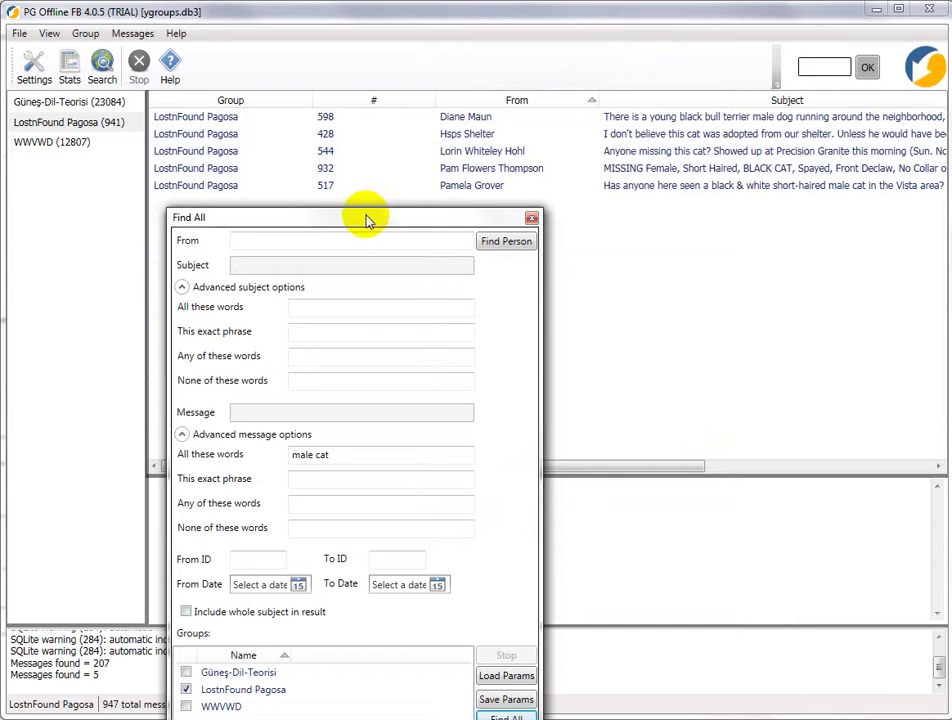
{"action": "left_click", "coordinate": [583, 122]}
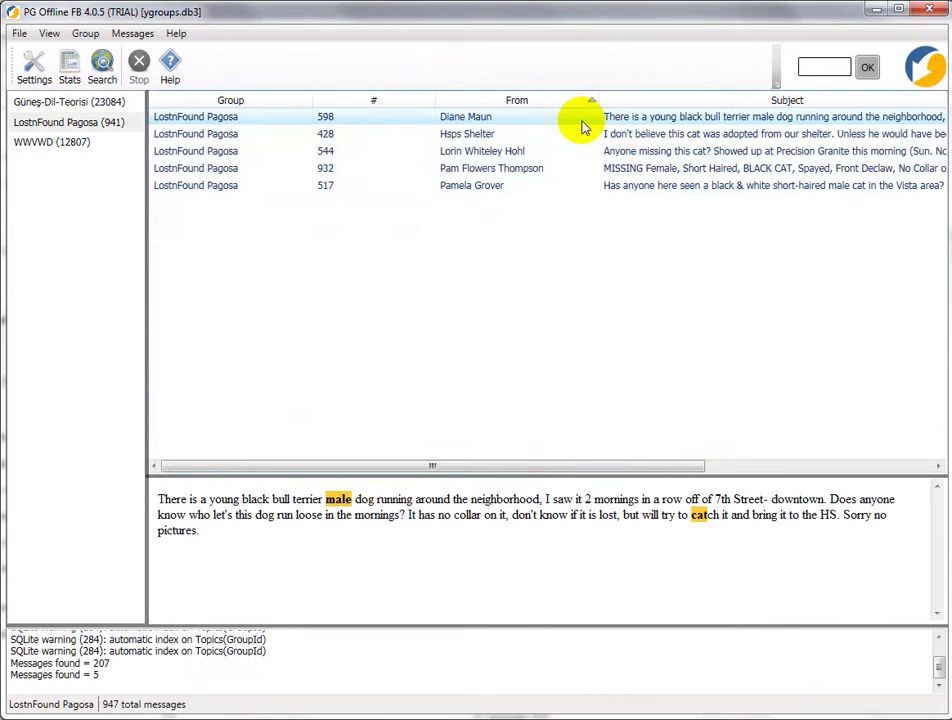
{"action": "left_click", "coordinate": [493, 135]}
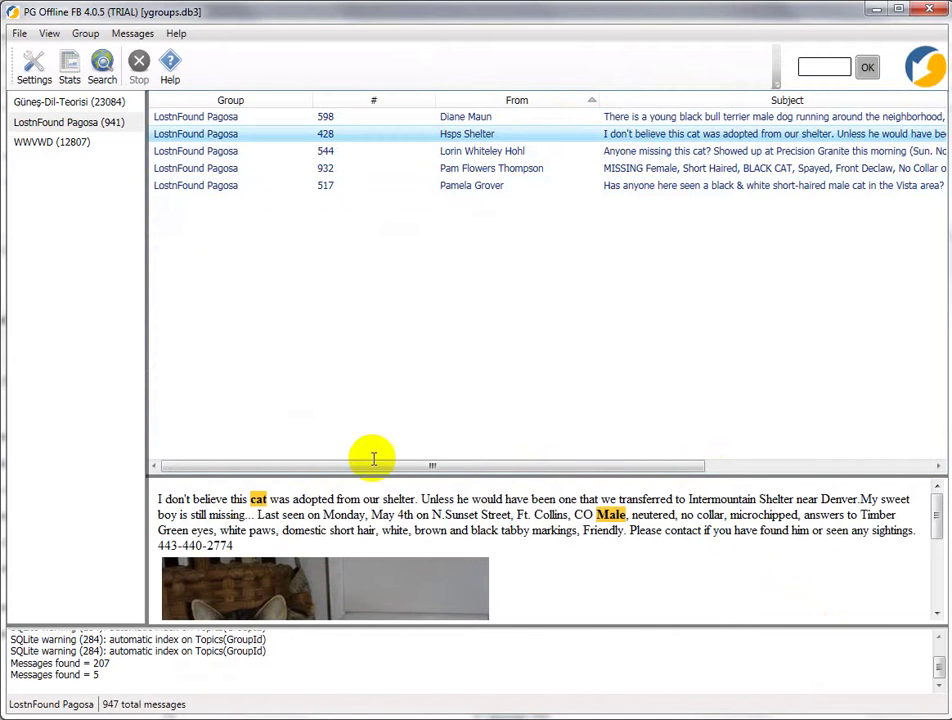
{"action": "left_click", "coordinate": [593, 153]}
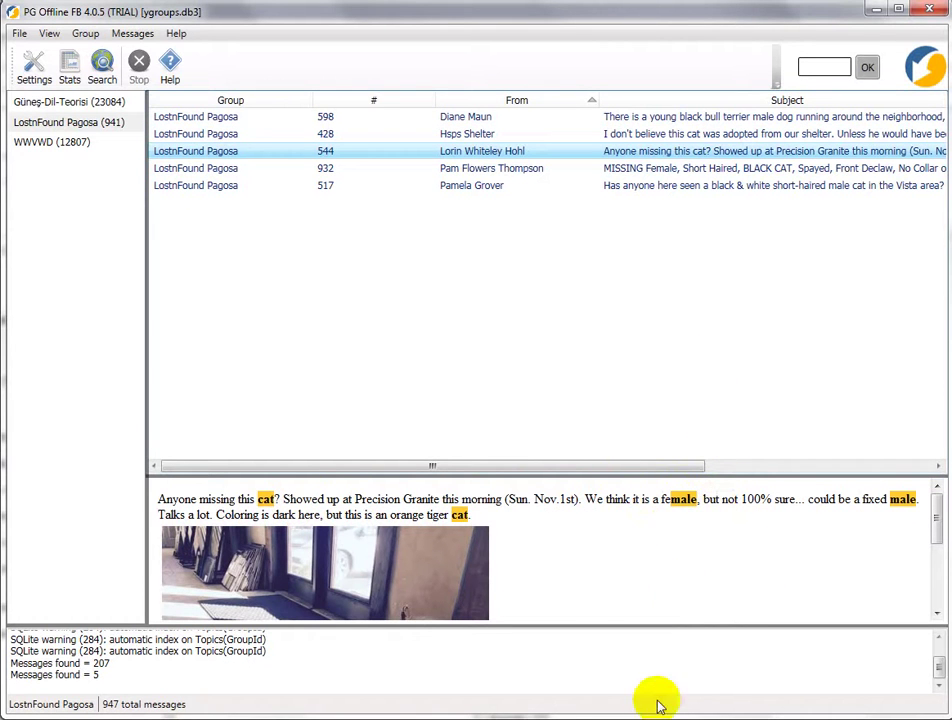
- Reposition Find All higher on screen and rerun the 'male cat' search
{"action": "left_click", "coordinate": [765, 705]}
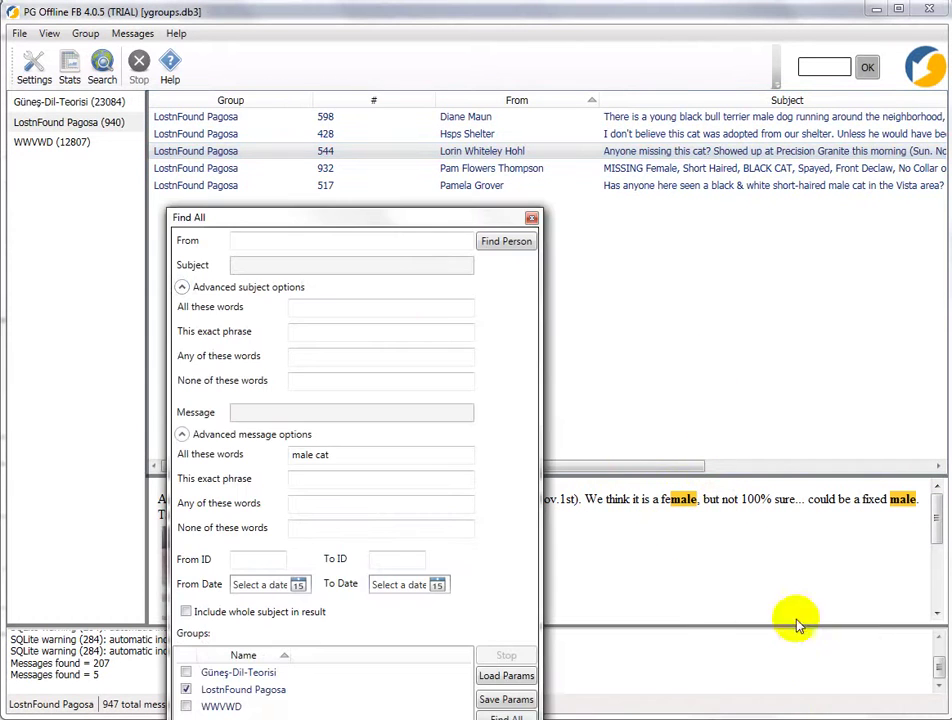
{"action": "left_click_drag", "start_coordinate": [404, 218], "coordinate": [424, 59]}
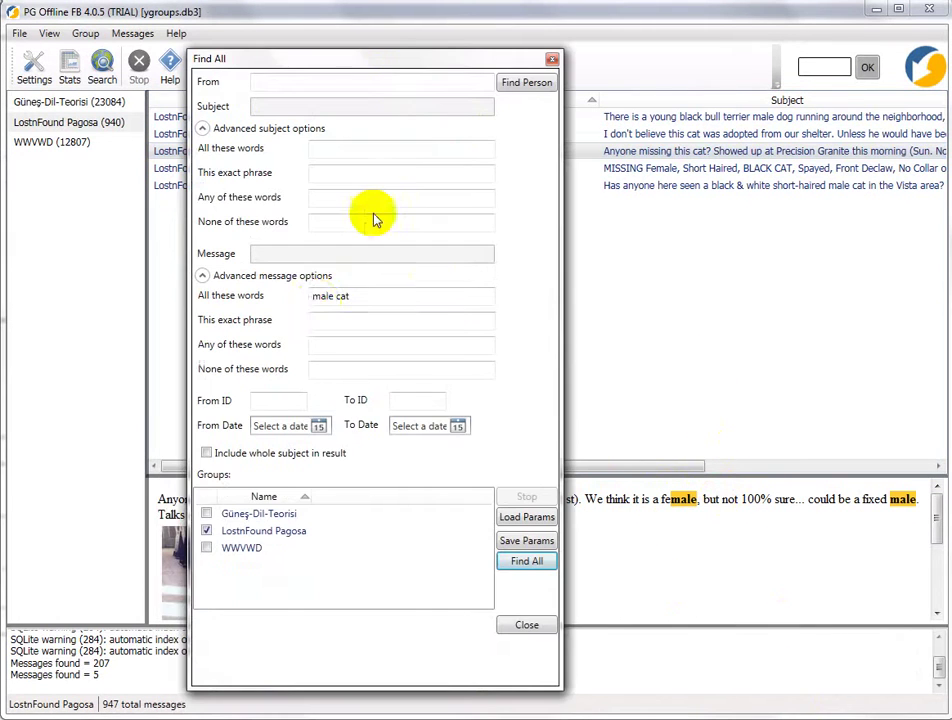
{"action": "left_click", "coordinate": [314, 297]}
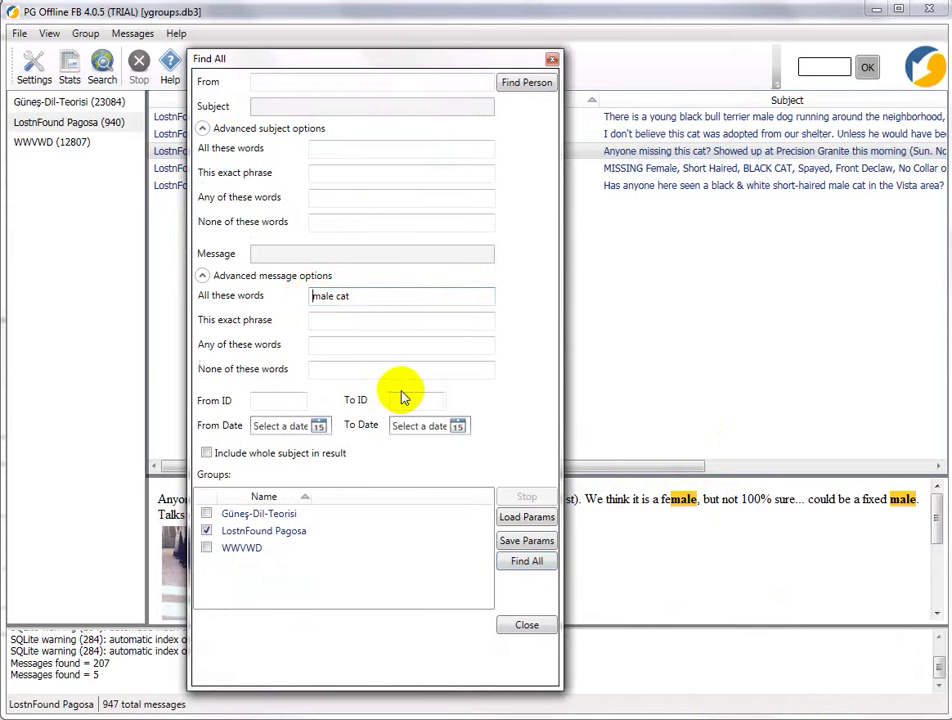
{"action": "left_click", "coordinate": [538, 561]}
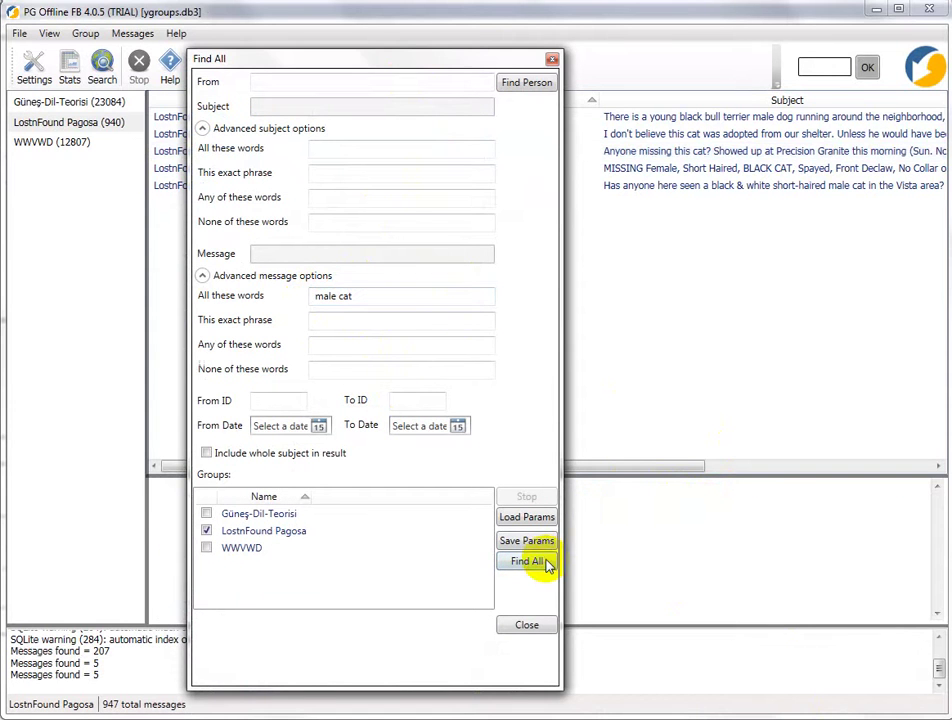
{"action": "left_click", "coordinate": [665, 155]}
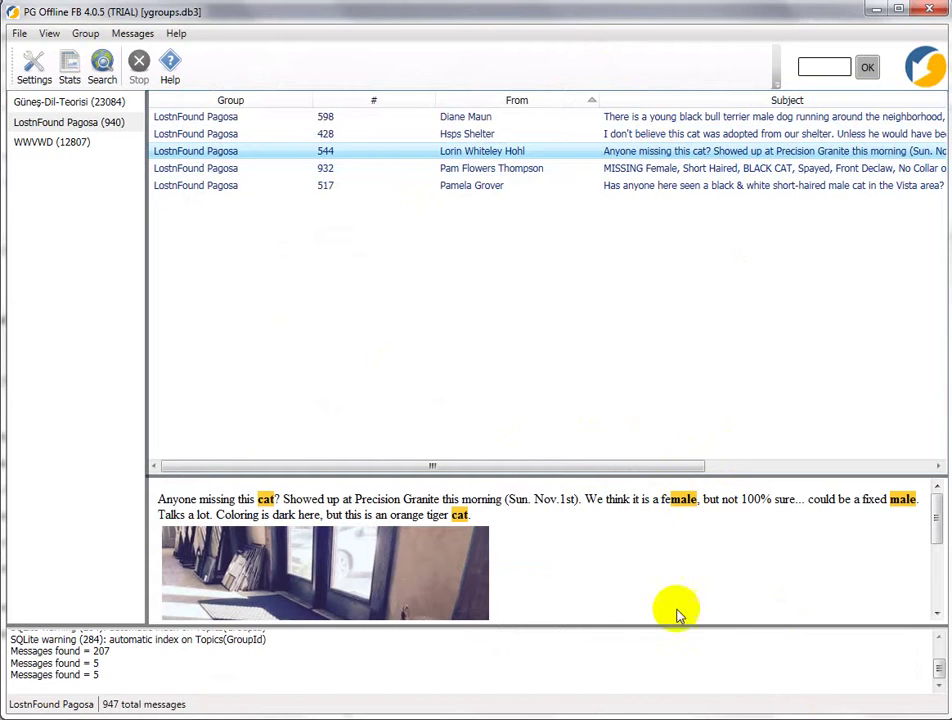
- Add 'female' under None of these words and rerun the search
{"action": "left_click", "coordinate": [728, 718]}
{"action": "left_click", "coordinate": [785, 698]}
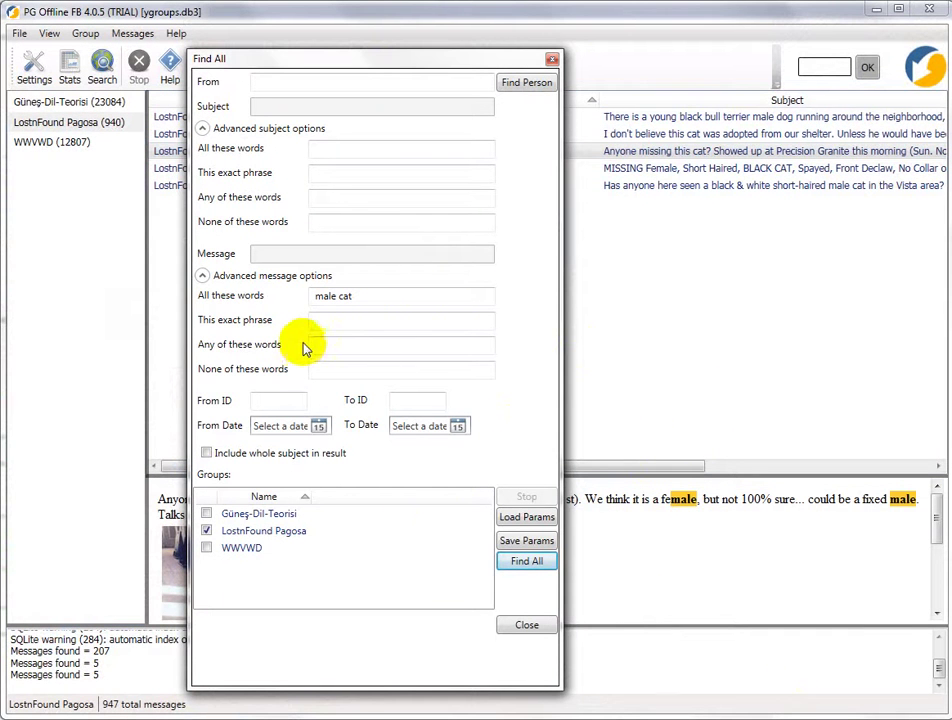
{"action": "left_click", "coordinate": [330, 369]}
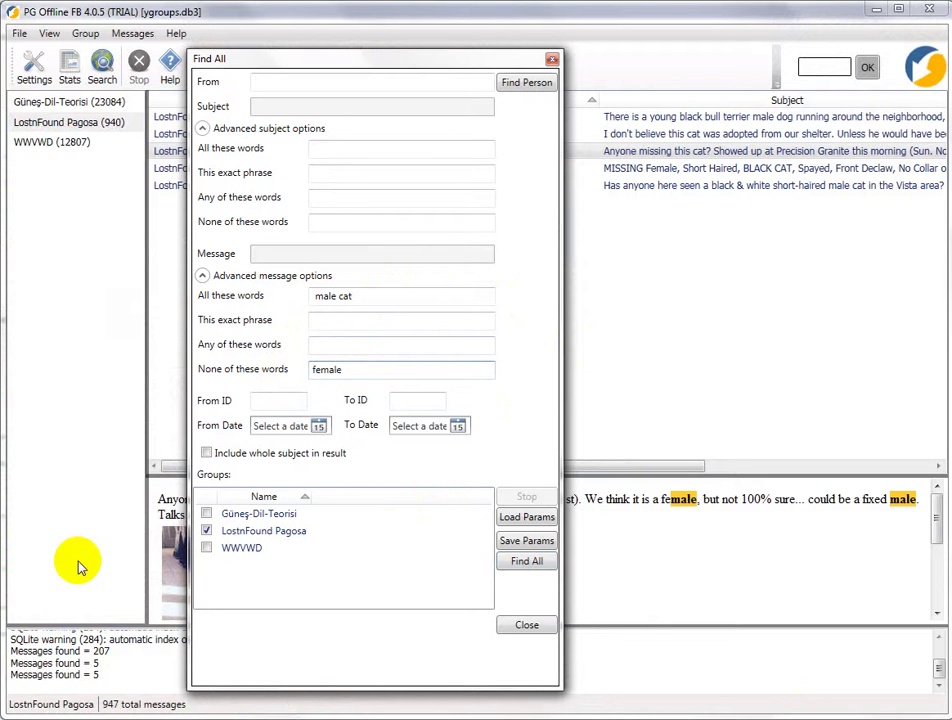
{"action": "left_click", "coordinate": [525, 563]}
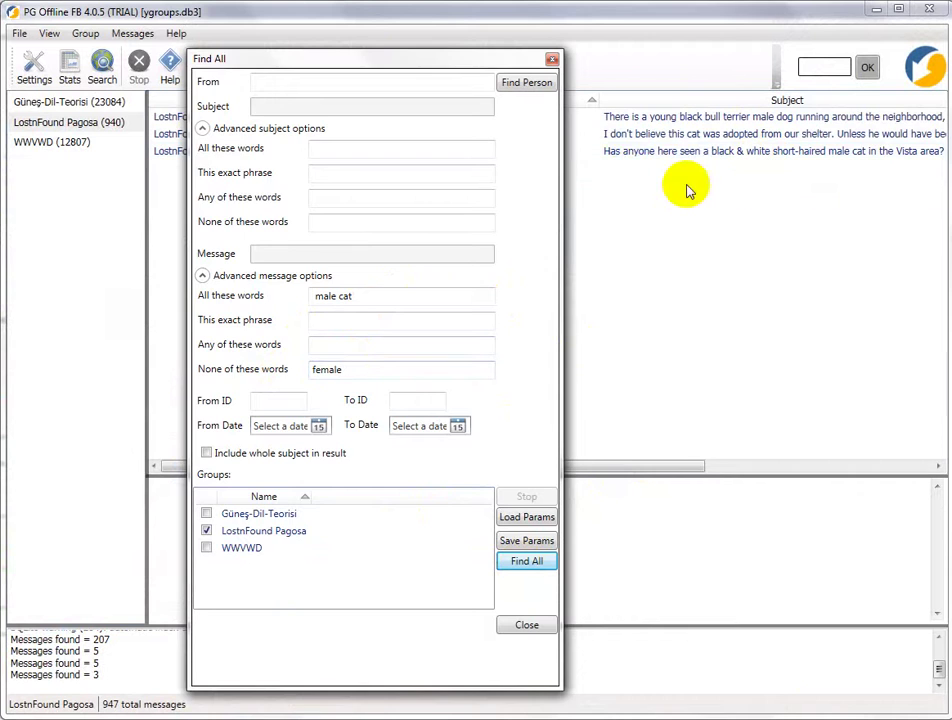
- Preview the three results, including the black & white male cat in Vista, then reopen Find All
{"action": "left_click", "coordinate": [669, 117]}
{"action": "left_click", "coordinate": [684, 134]}
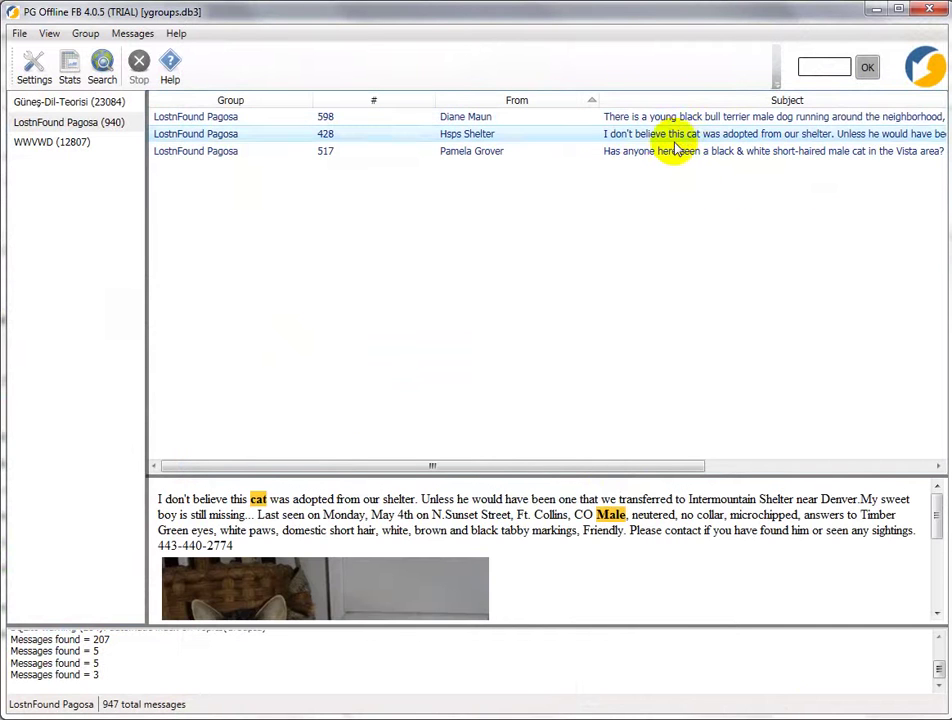
{"action": "left_click", "coordinate": [676, 150]}
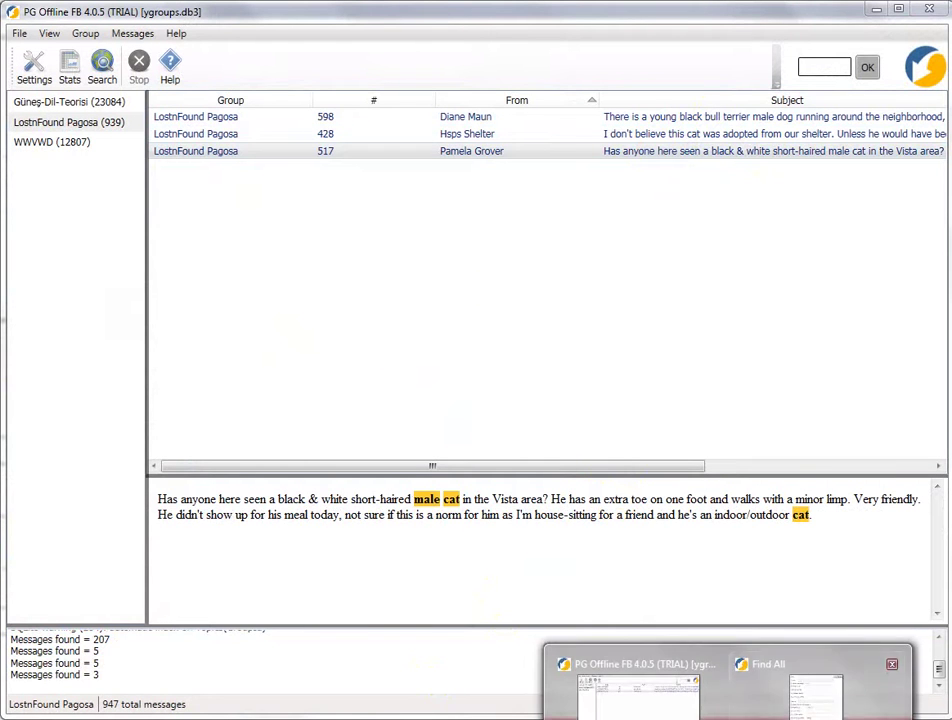
{"action": "left_click", "coordinate": [812, 710]}
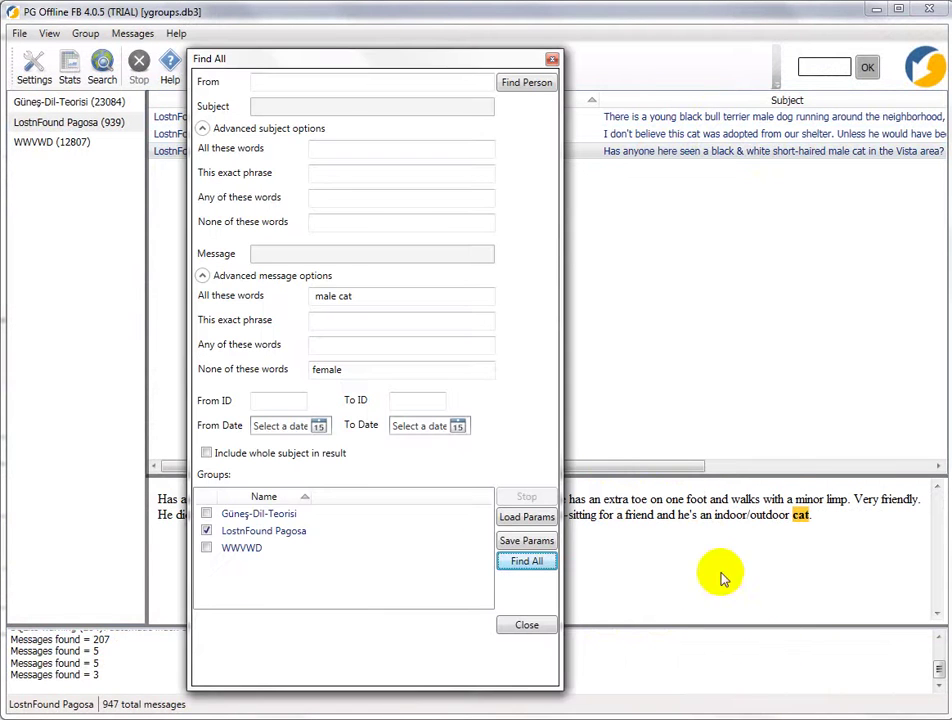
{"action": "left_click", "coordinate": [269, 403]}
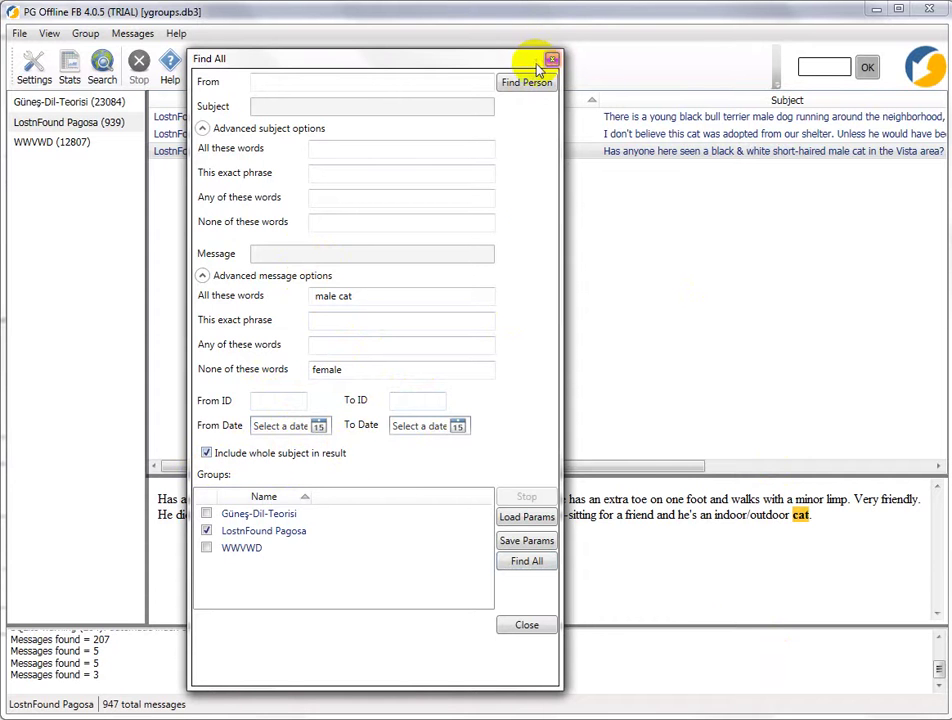
- Rerun the search with whole subjects included, then browse the 17 results from bull terrier message 598
{"action": "left_click_drag", "start_coordinate": [502, 58], "coordinate": [624, 216]}
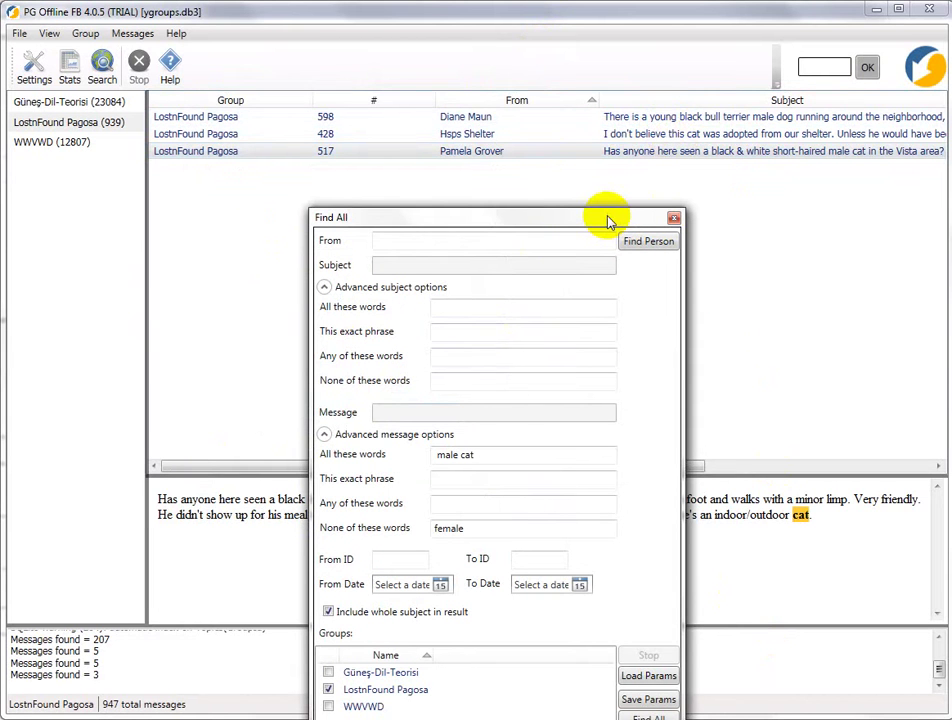
{"action": "left_click_drag", "start_coordinate": [607, 221], "coordinate": [577, 46]}
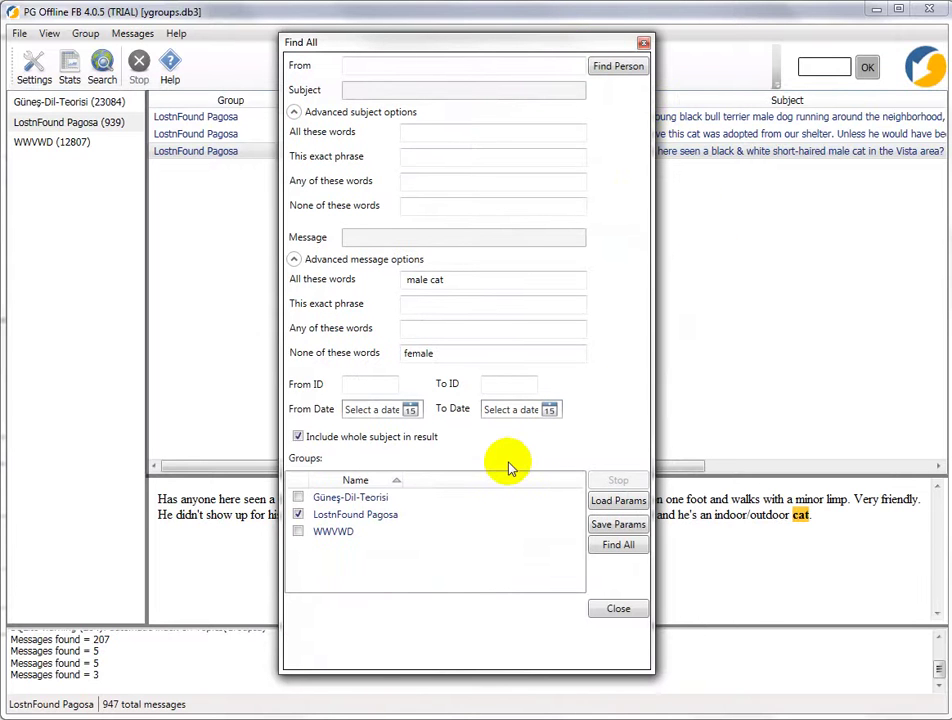
{"action": "left_click", "coordinate": [614, 549]}
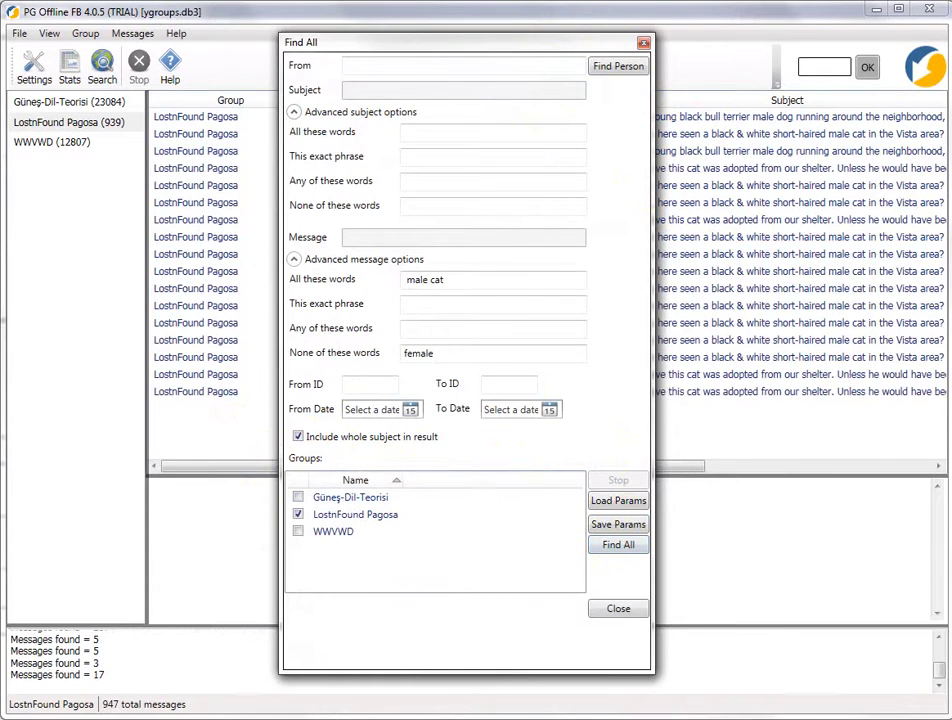
{"action": "left_click", "coordinate": [643, 42]}
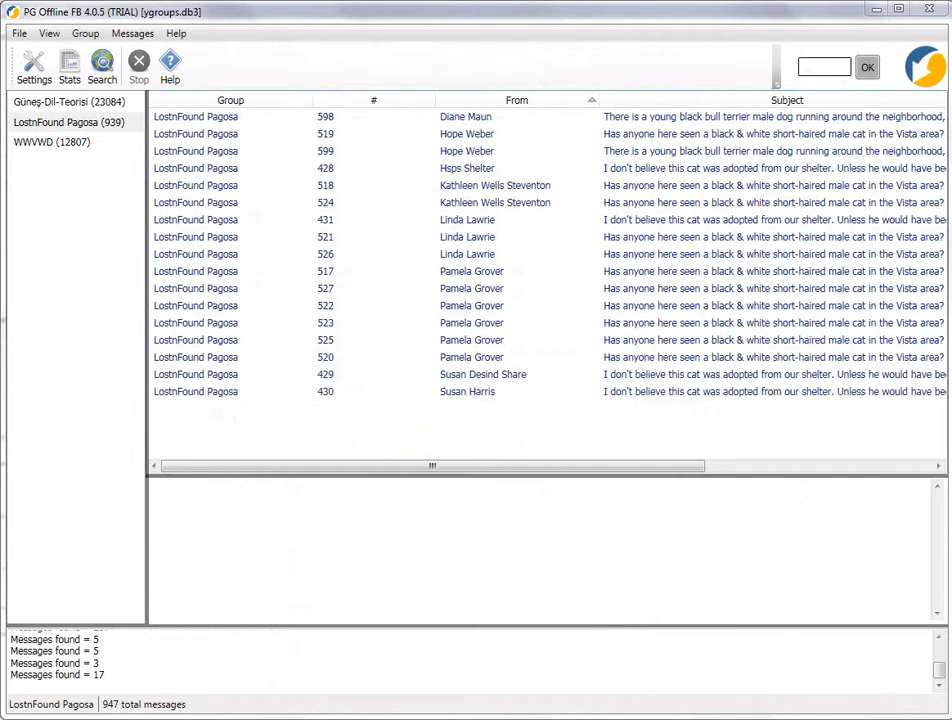
{"action": "left_click", "coordinate": [736, 120]}
{"action": "key", "text": "Down"}
{"action": "key", "text": "Down"}
{"action": "key", "text": "Down"}
{"action": "key", "text": "Down"}
{"action": "key", "text": "Down"}
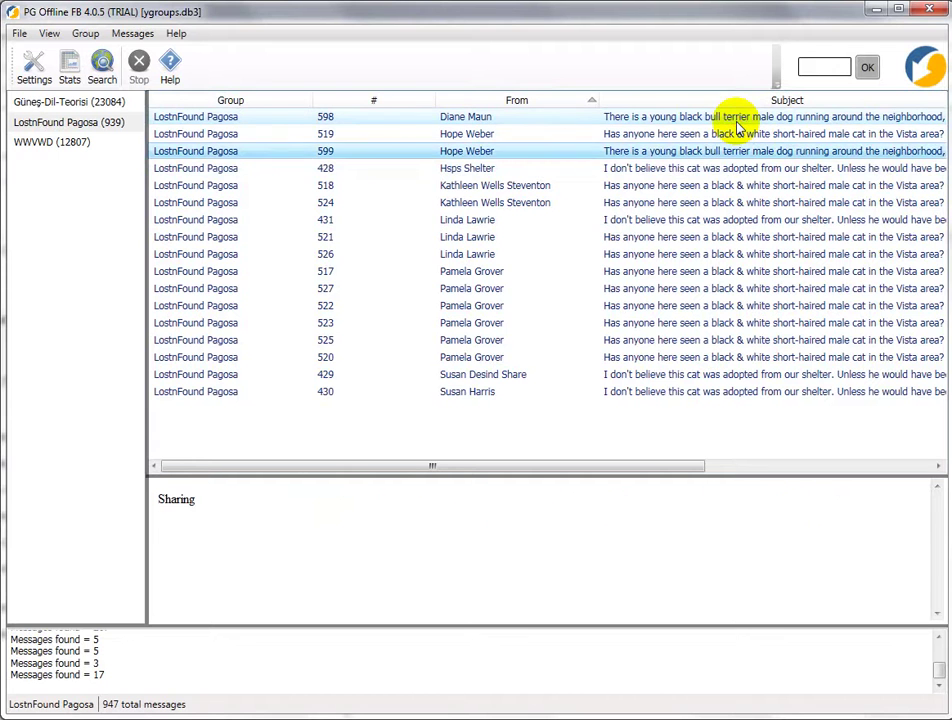
- Open message 598 in the full-screen reader and enlarge the window to nearly full screen
{"action": "double_click", "coordinate": [574, 118]}
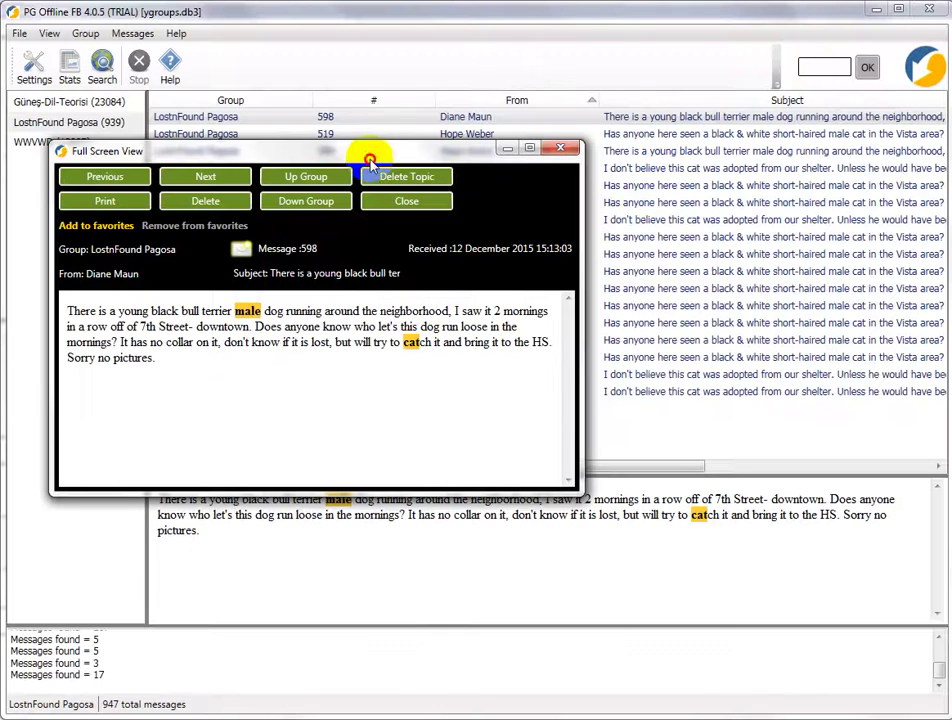
{"action": "left_click_drag", "start_coordinate": [372, 158], "coordinate": [346, 35]}
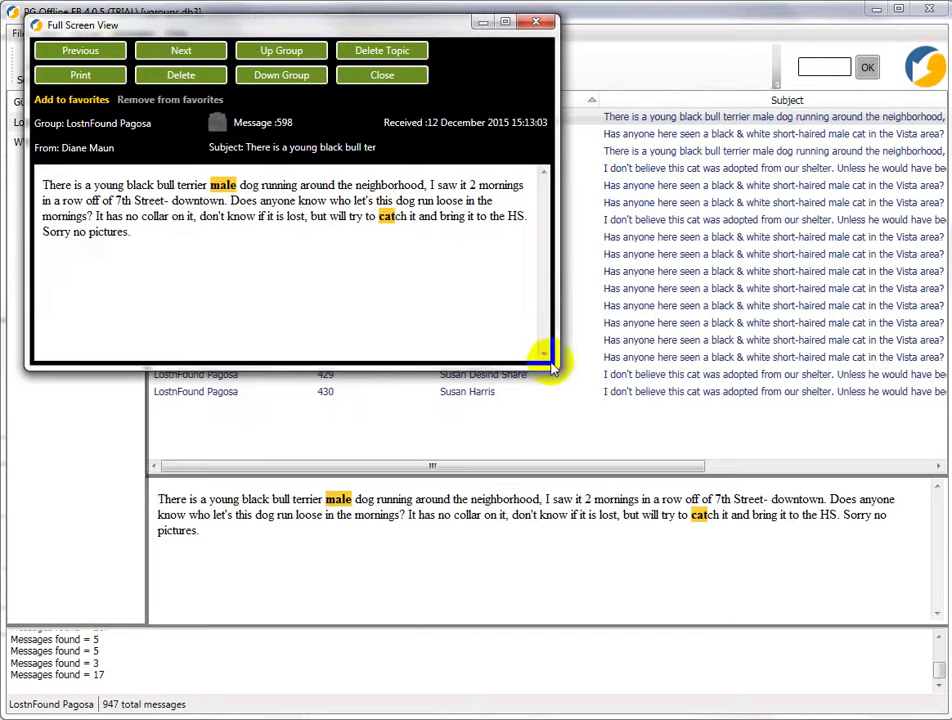
{"action": "left_click_drag", "start_coordinate": [557, 370], "coordinate": [930, 690]}
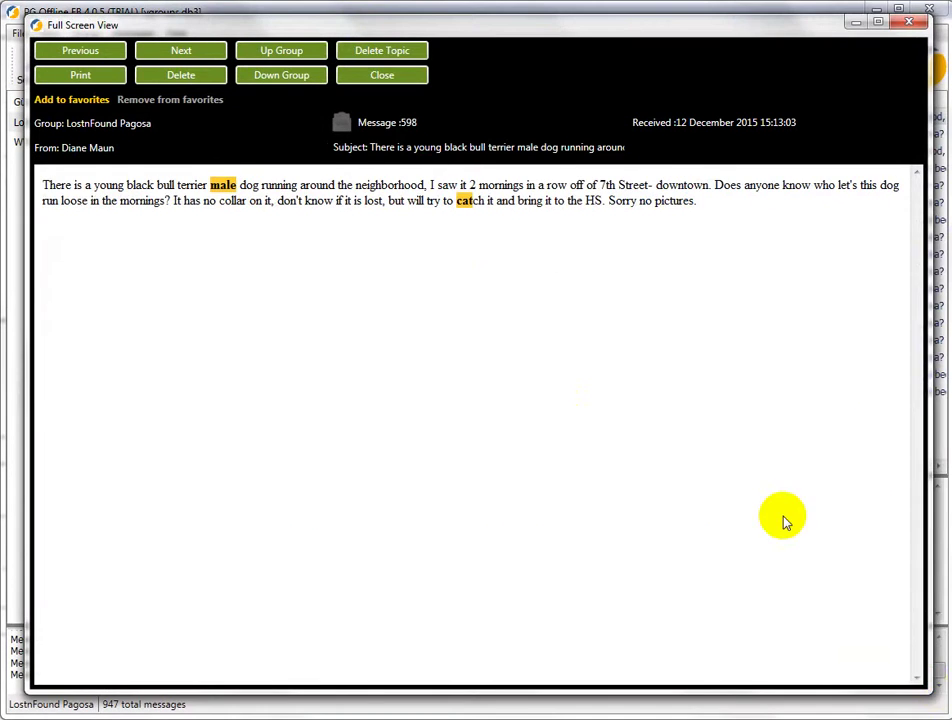
- Page forward through the next six found messages in the reader
{"action": "left_click", "coordinate": [200, 50]}
{"action": "left_click", "coordinate": [200, 50]}
{"action": "left_click", "coordinate": [200, 50]}
{"action": "left_click", "coordinate": [200, 50]}
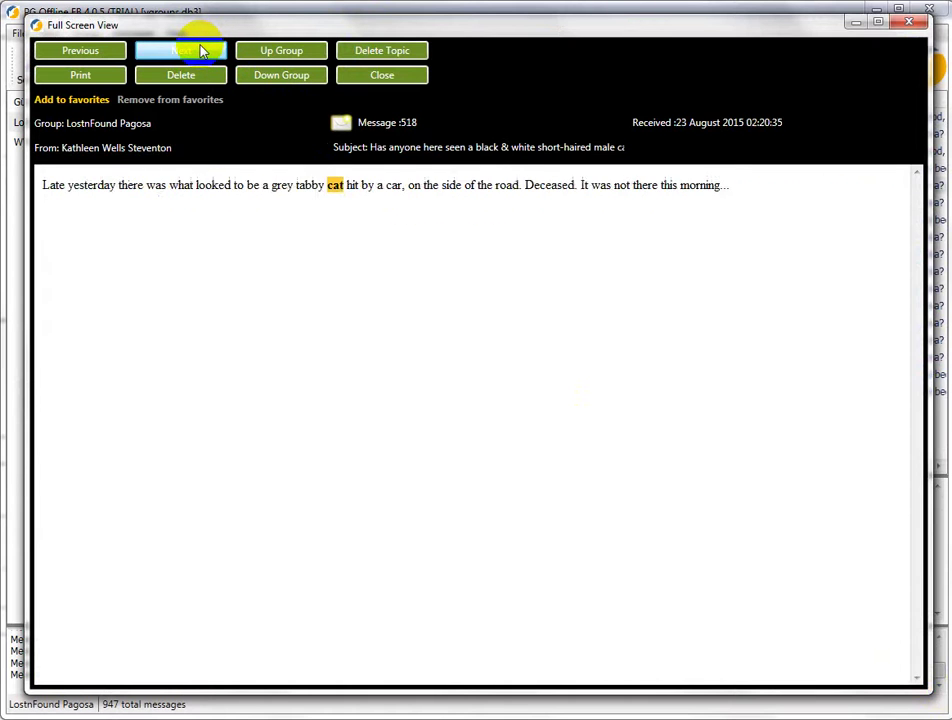
{"action": "left_click", "coordinate": [200, 50]}
{"action": "left_click", "coordinate": [200, 50]}
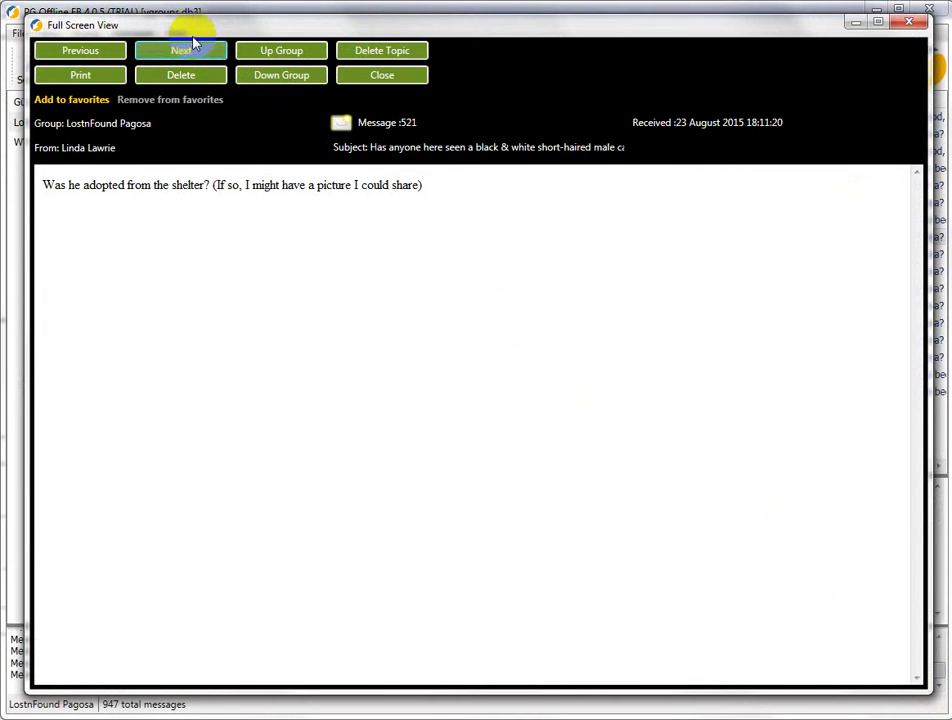
- Advance through six more found messages, then close the reader to return to the 17-message results list
{"action": "left_click", "coordinate": [186, 54]}
{"action": "left_click", "coordinate": [183, 57]}
{"action": "left_click", "coordinate": [183, 57]}
{"action": "left_click", "coordinate": [183, 57]}
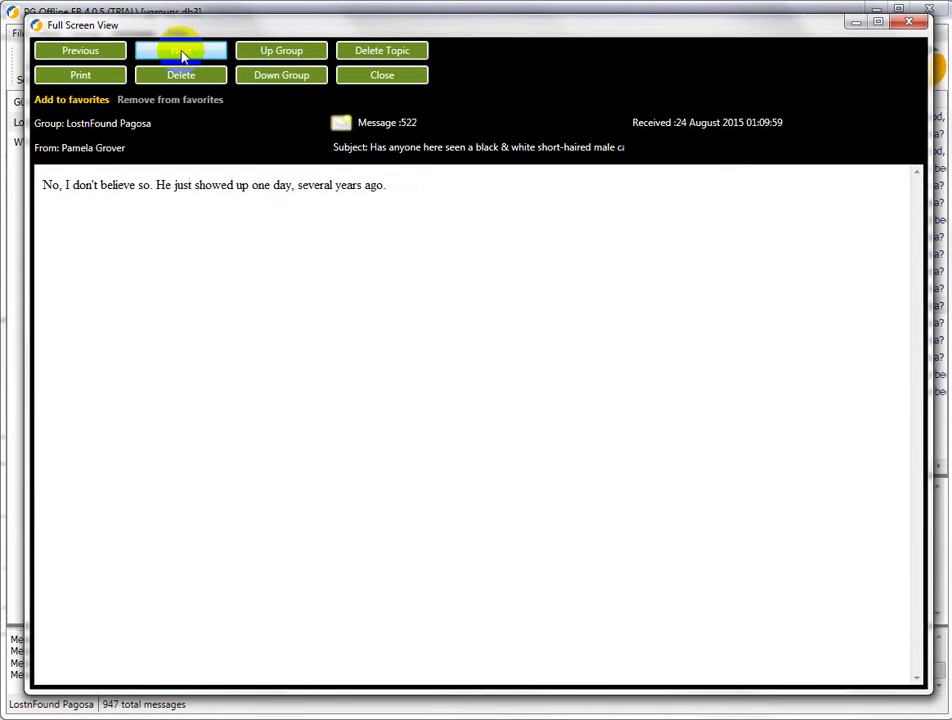
{"action": "left_click", "coordinate": [183, 57]}
{"action": "left_click", "coordinate": [183, 57]}
{"action": "left_click", "coordinate": [416, 79]}
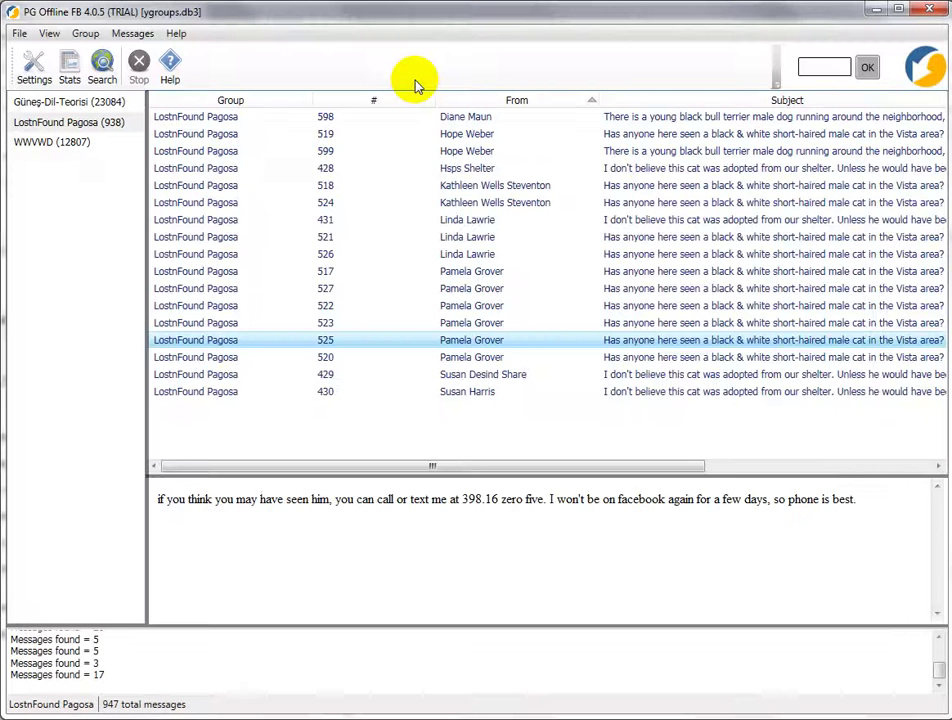